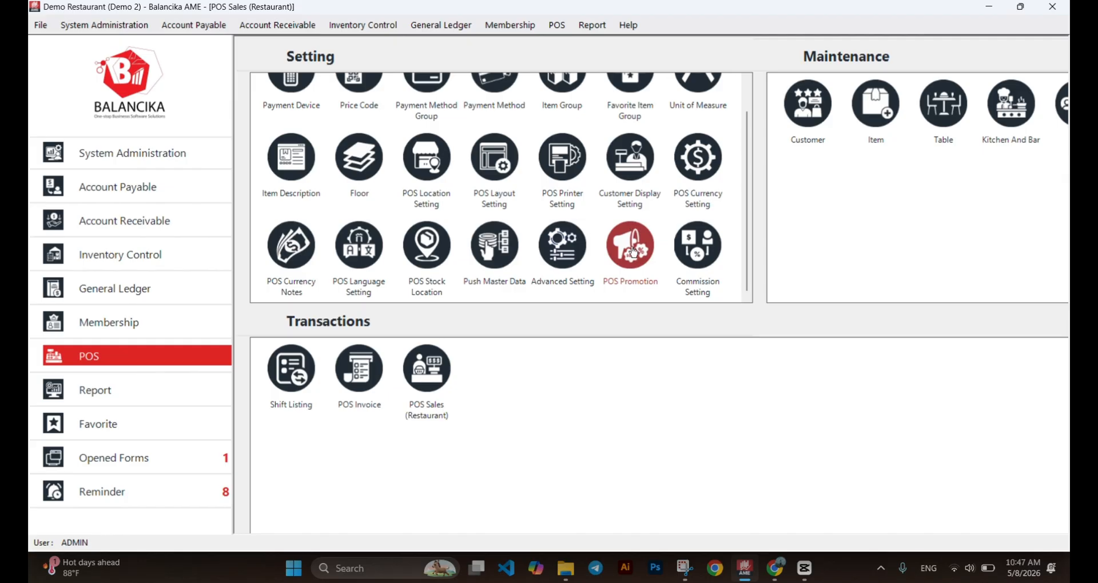
Step: Create a new POS promotion of type Disc. on Invoice Total named Grand Opening, with end date 11-May-2026
{"action": "left_click", "coordinate": [627, 243]}
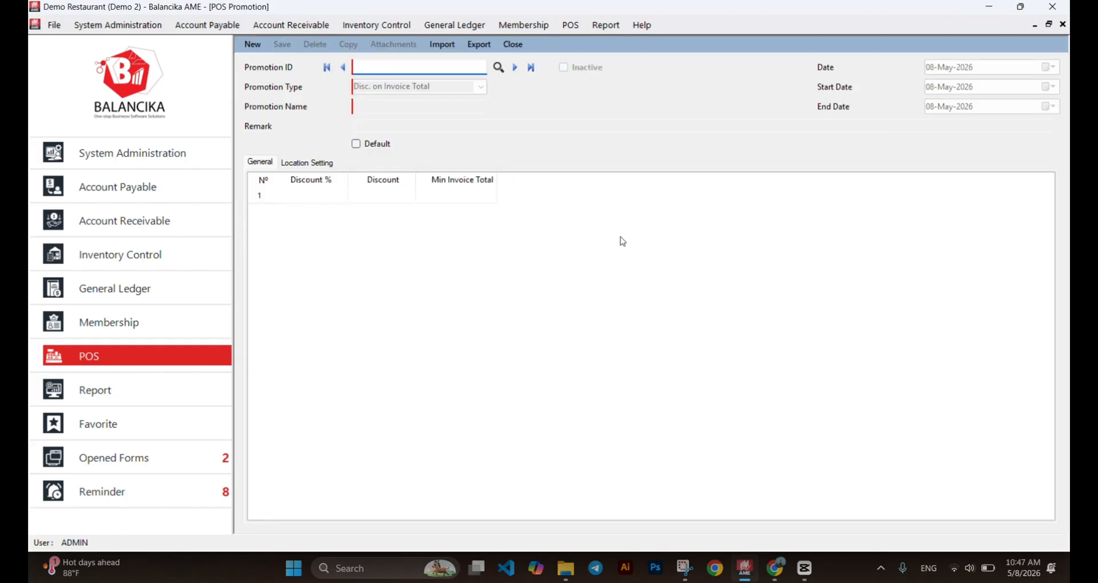
{"action": "left_click", "coordinate": [252, 44]}
{"action": "left_click", "coordinate": [481, 87]}
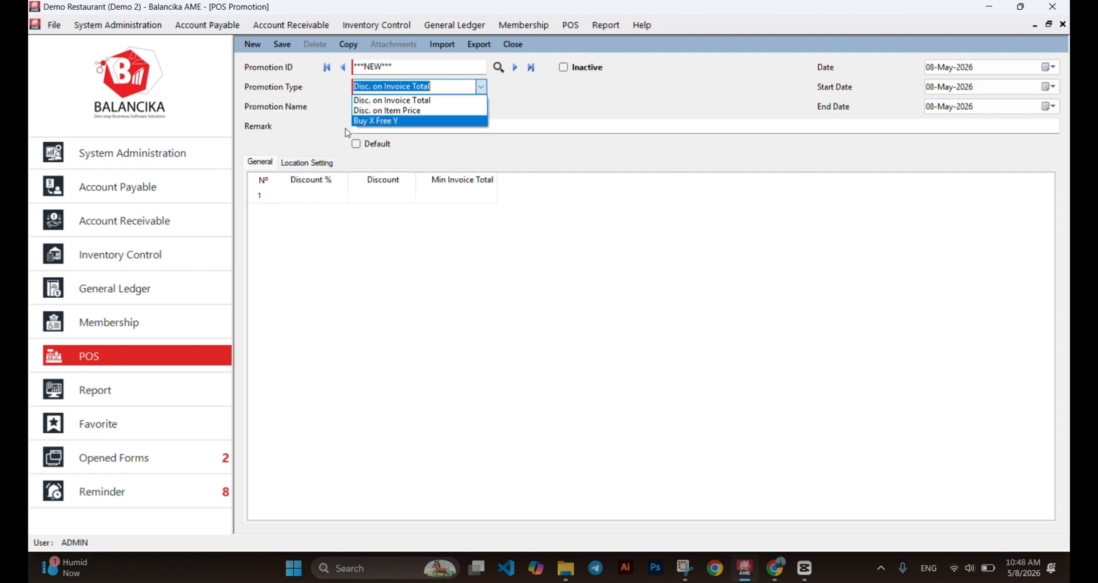
{"action": "left_click", "coordinate": [379, 106]}
{"action": "left_click", "coordinate": [379, 105]}
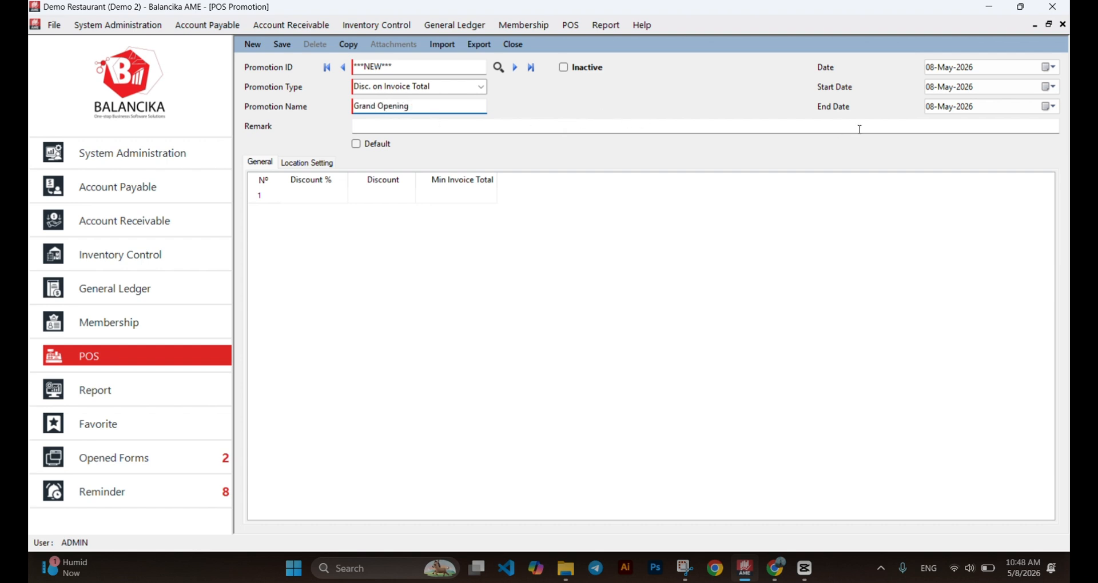
{"action": "left_click", "coordinate": [1049, 106]}
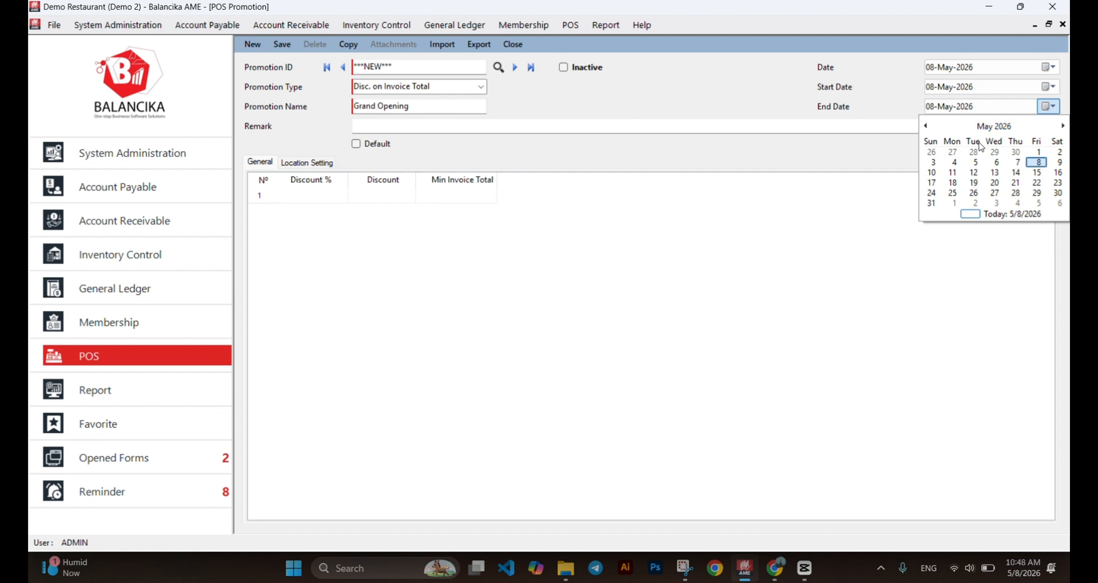
{"action": "left_click", "coordinate": [958, 175]}
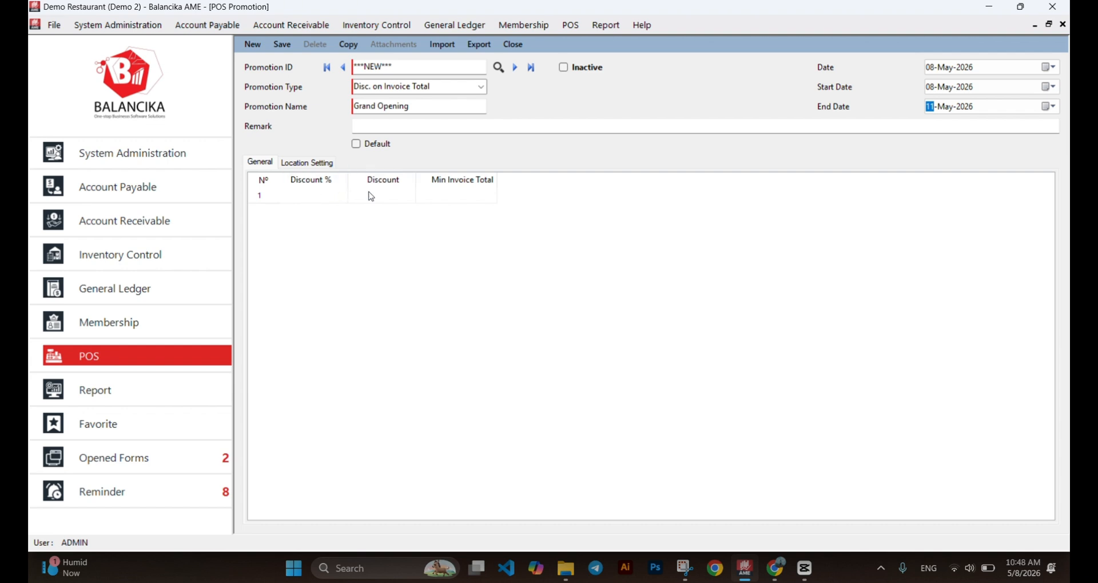
Step: Give the Grand Opening promotion a 10% discount with a minimum invoice total of 5
{"action": "left_click", "coordinate": [321, 197]}
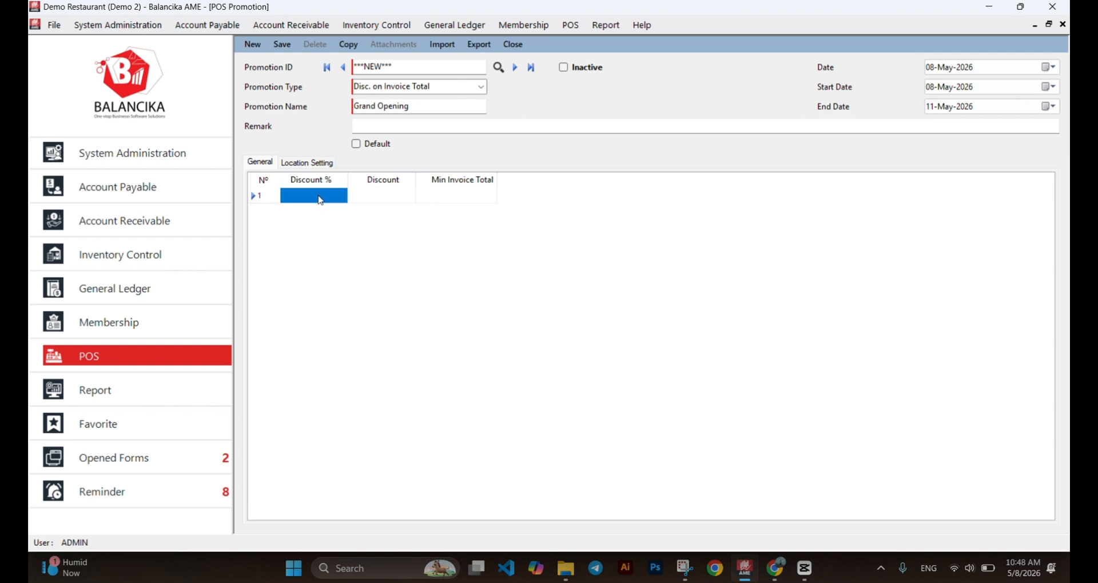
{"action": "type", "text": "10"}
{"action": "left_click", "coordinate": [459, 201]}
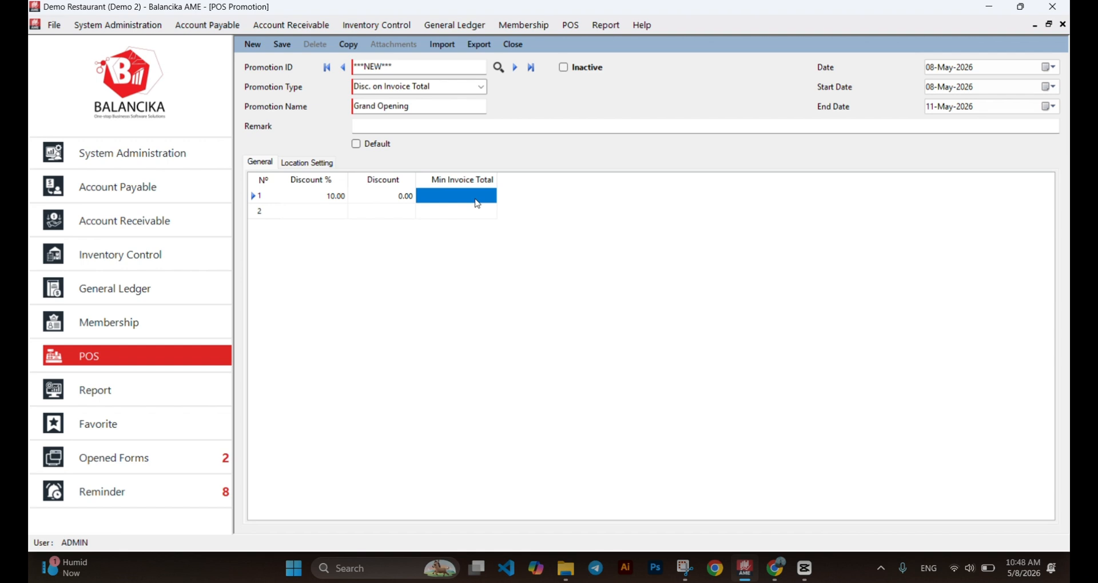
{"action": "type", "text": "1"}
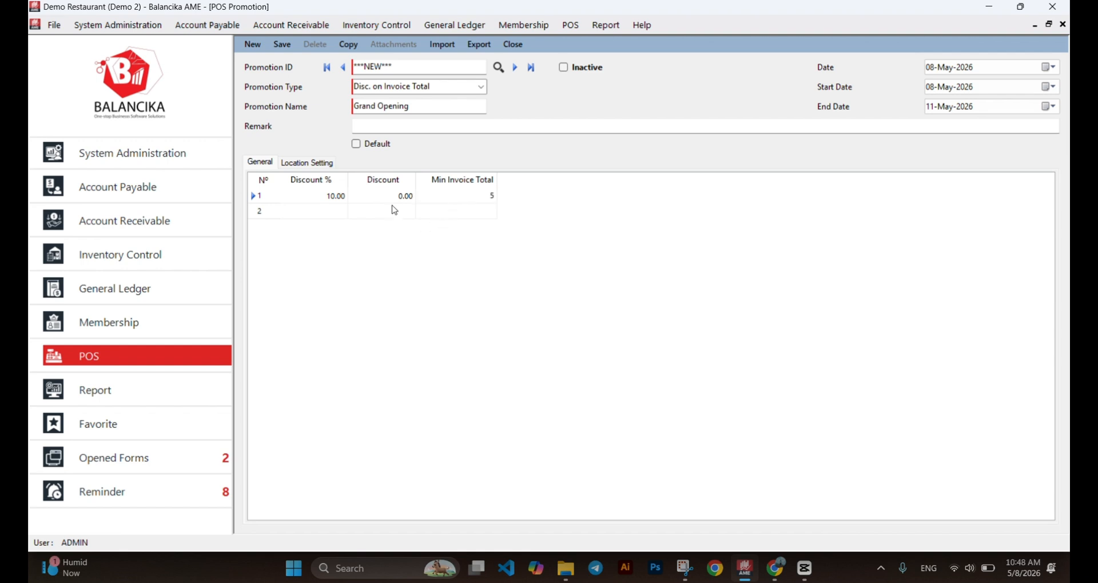
Step: Add the Club location (CL) to the Grand Opening promotion's location settings and save the promotion
{"action": "left_click", "coordinate": [315, 166]}
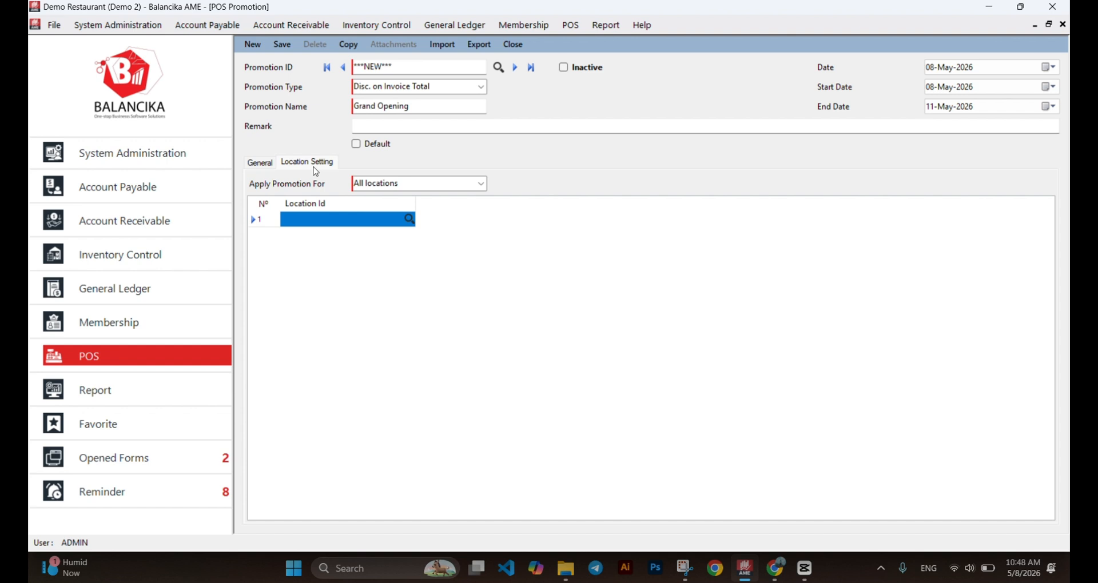
{"action": "left_click", "coordinate": [409, 223]}
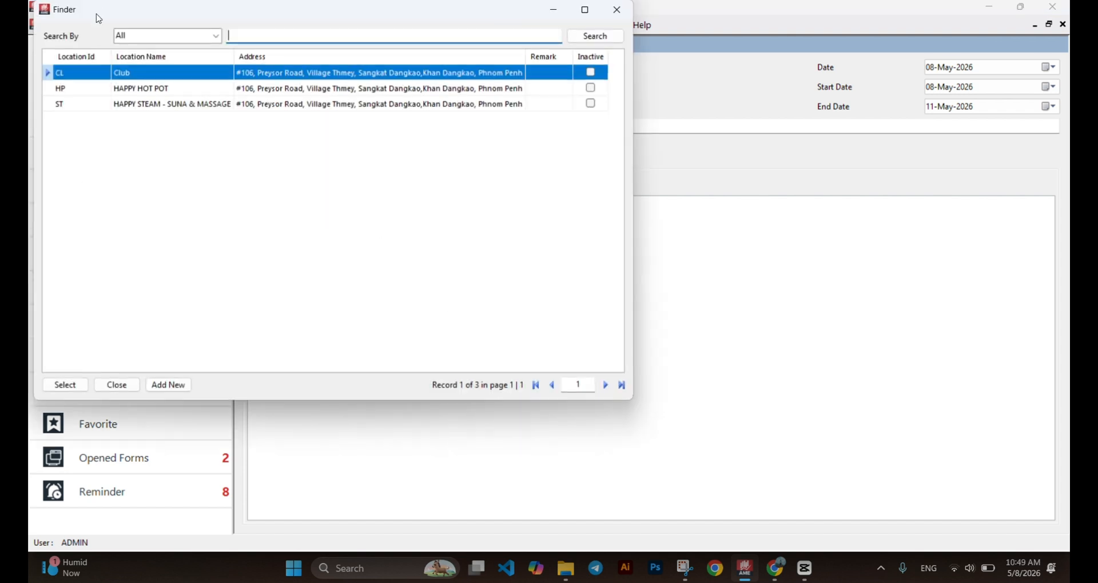
{"action": "double_click", "coordinate": [74, 79]}
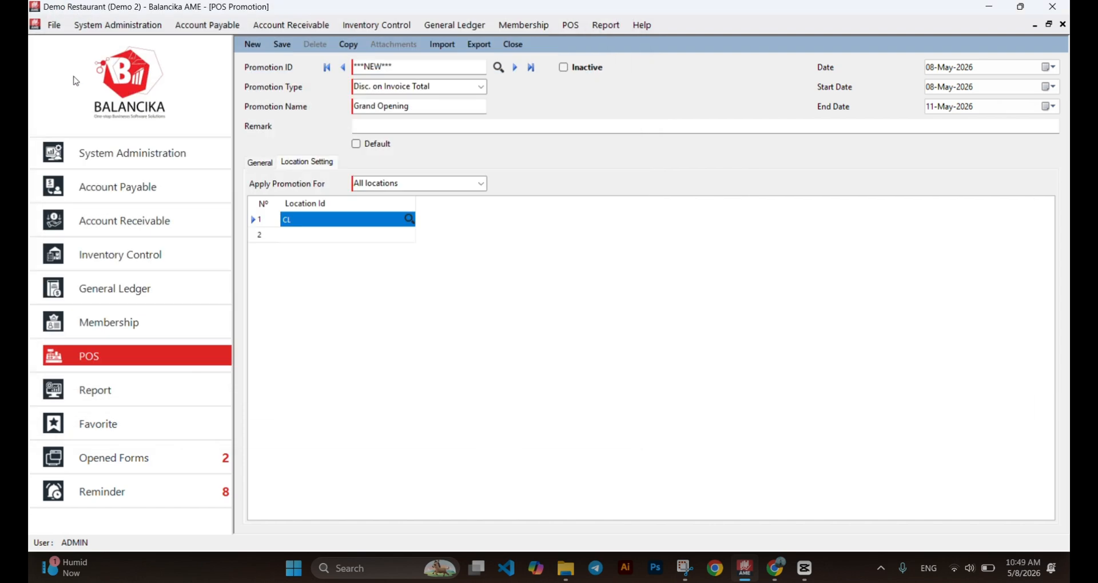
{"action": "left_click", "coordinate": [280, 46]}
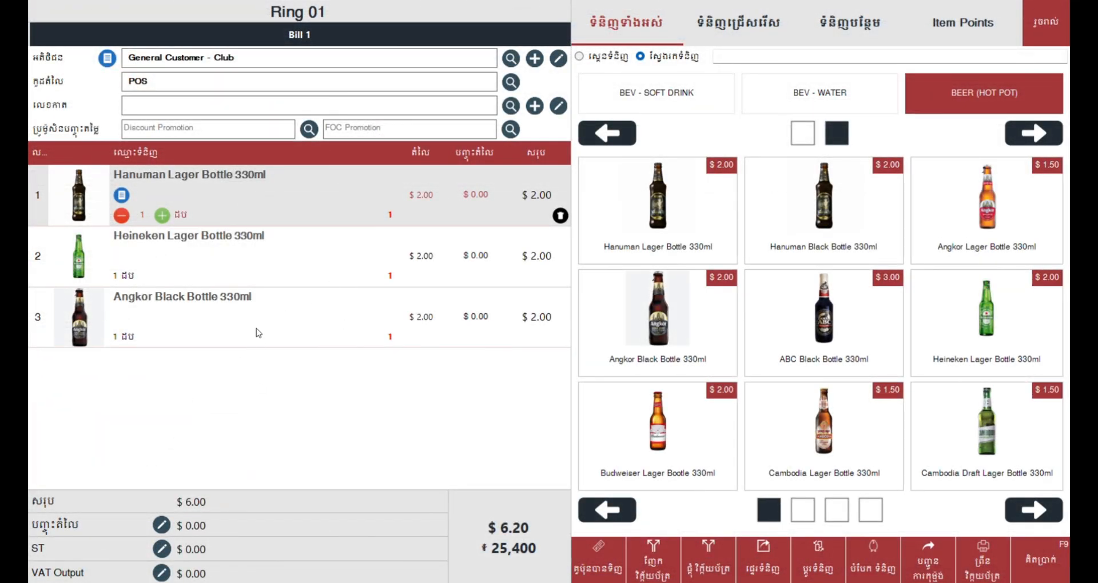
Step: Apply the Grand Opening discount promotion to Bill 1 of Ring 01 on the POS sales screen
{"action": "left_click", "coordinate": [312, 134]}
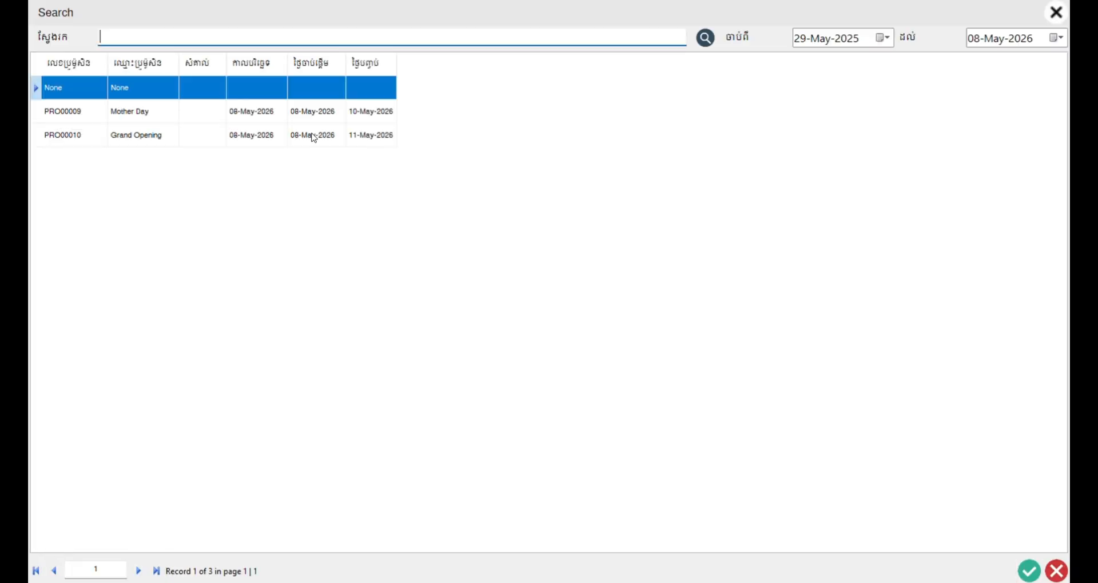
{"action": "double_click", "coordinate": [146, 137]}
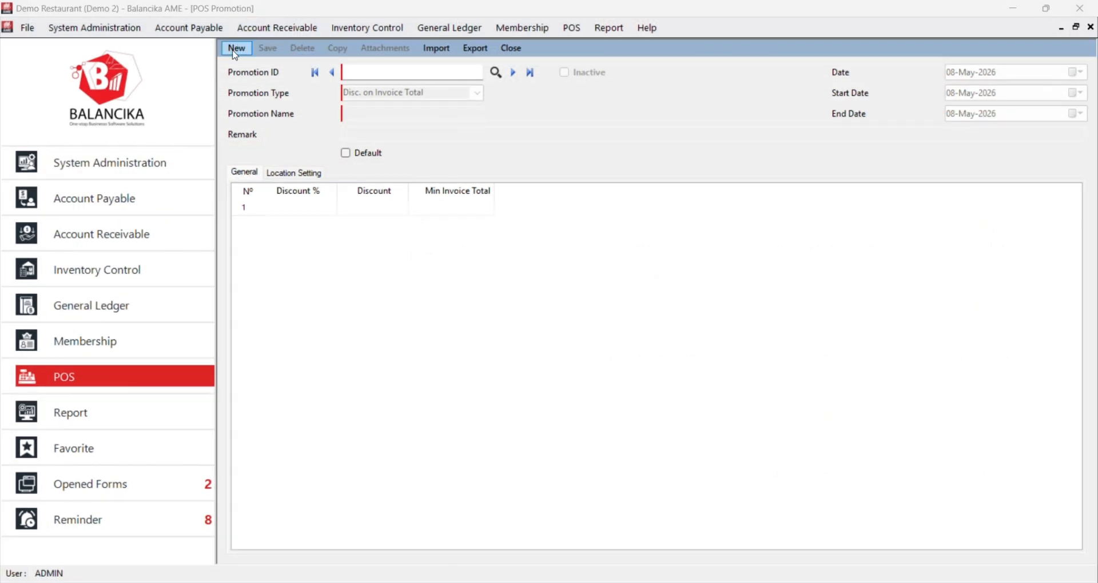
Step: Create a new POS promotion of type Disc. on Item Price named Mother Day, with end date 10-May-2026
{"action": "left_click", "coordinate": [235, 49]}
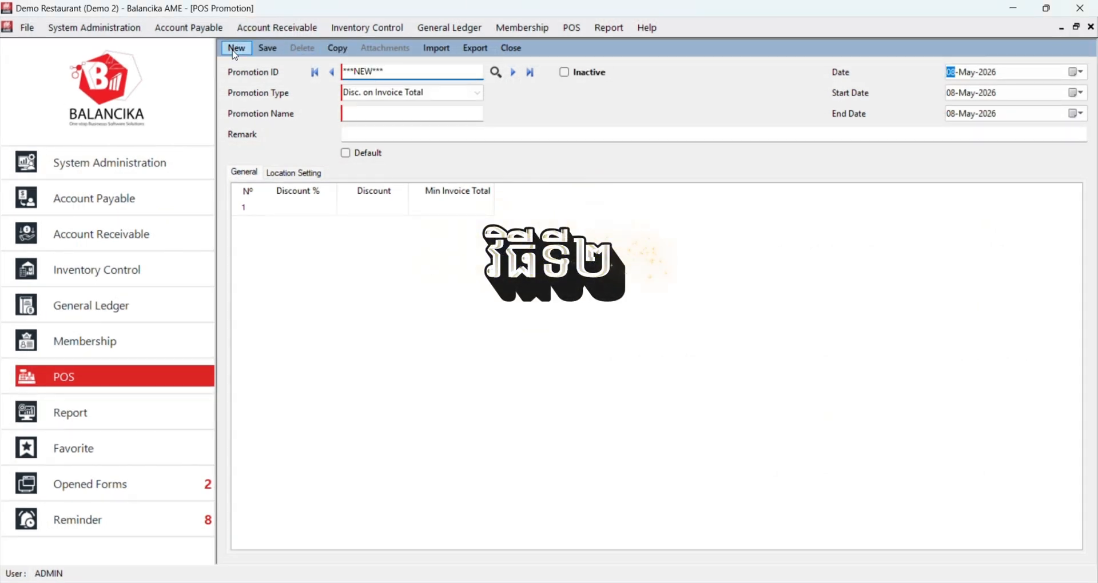
{"action": "left_click", "coordinate": [478, 93]}
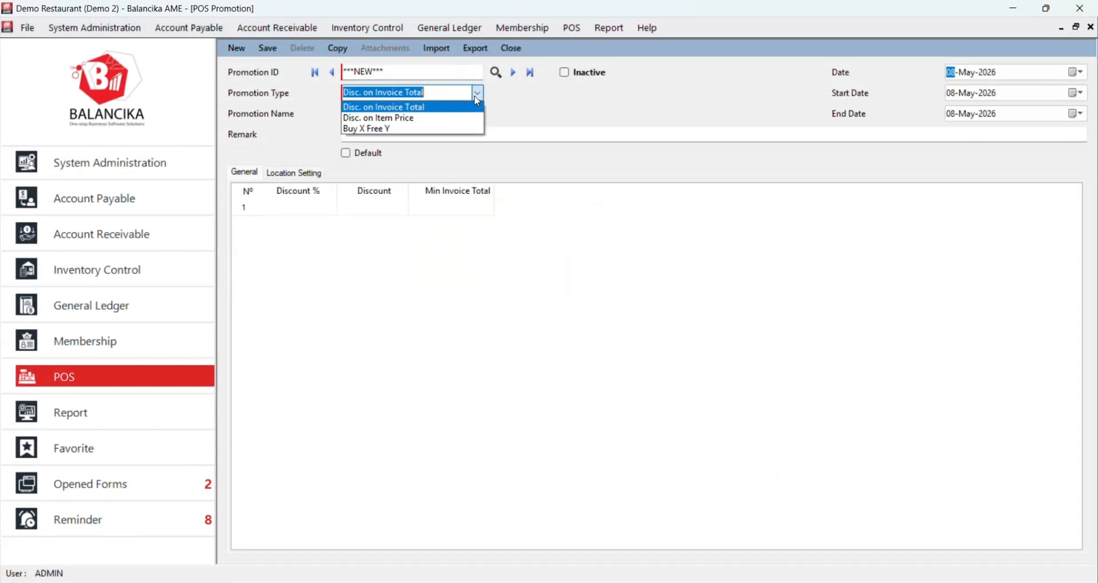
{"action": "left_click", "coordinate": [443, 118]}
{"action": "left_click", "coordinate": [367, 117]}
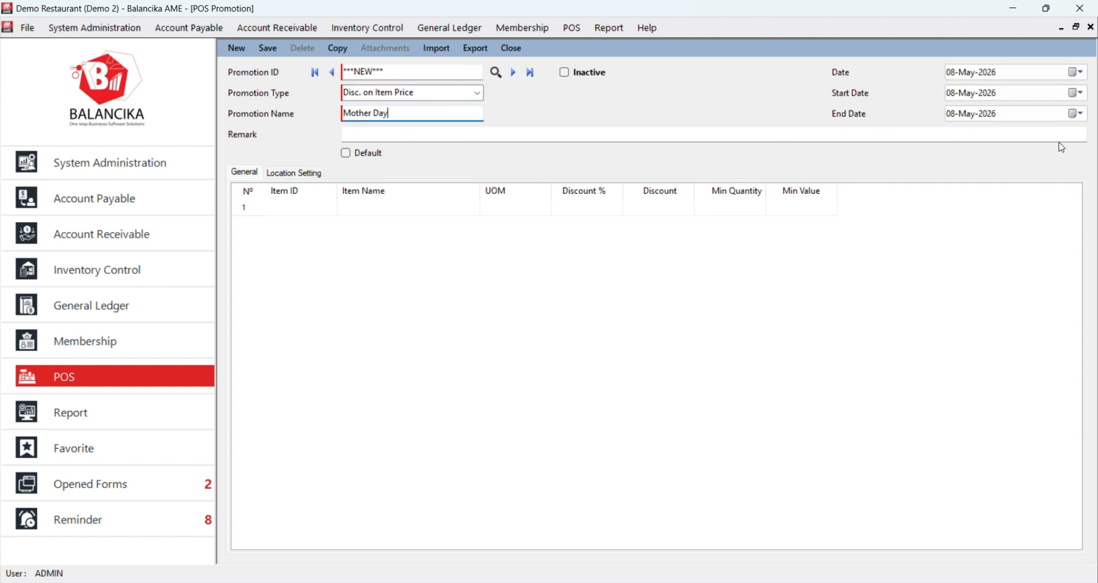
{"action": "left_click", "coordinate": [1077, 114]}
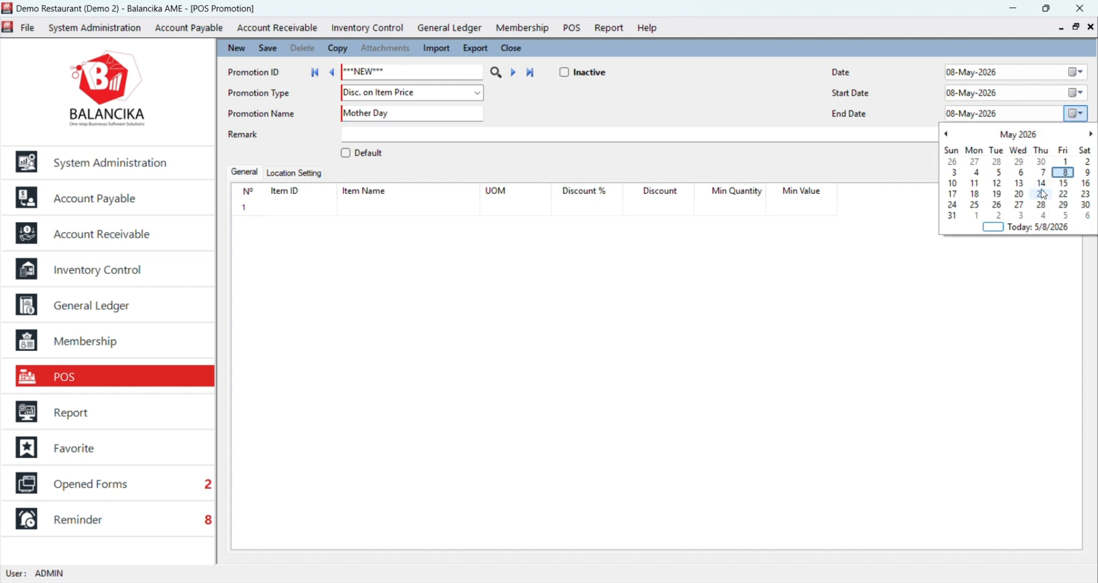
{"action": "left_click", "coordinate": [953, 184]}
Step: Search the items for 330ml and add Hanuman Lager Bottle 330ml as the promotion's first item
{"action": "left_click", "coordinate": [286, 211]}
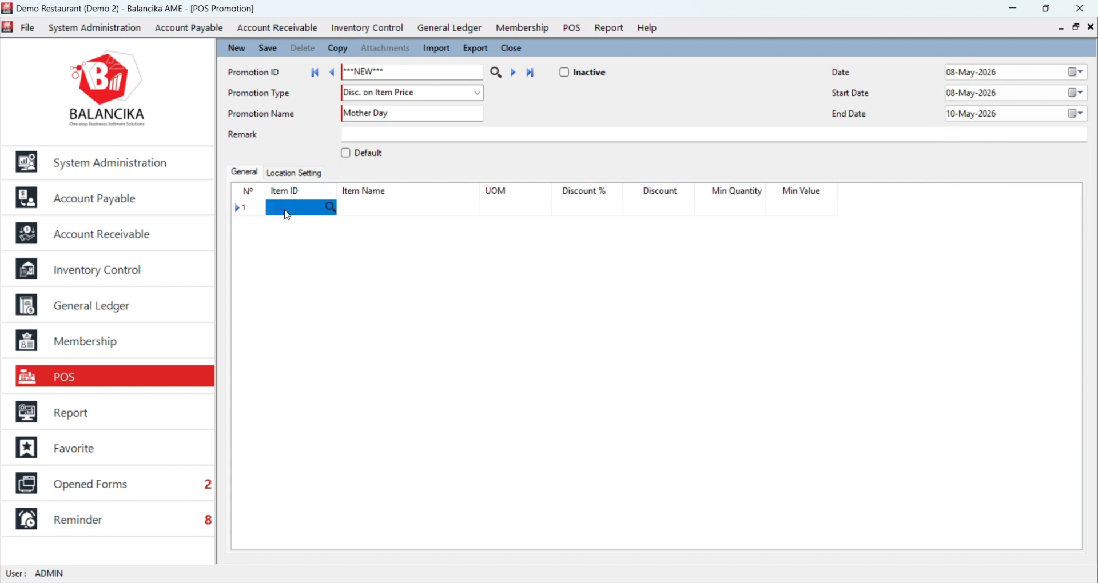
{"action": "left_click", "coordinate": [330, 209]}
{"action": "left_click", "coordinate": [263, 42]}
{"action": "type", "text": "330ml"}
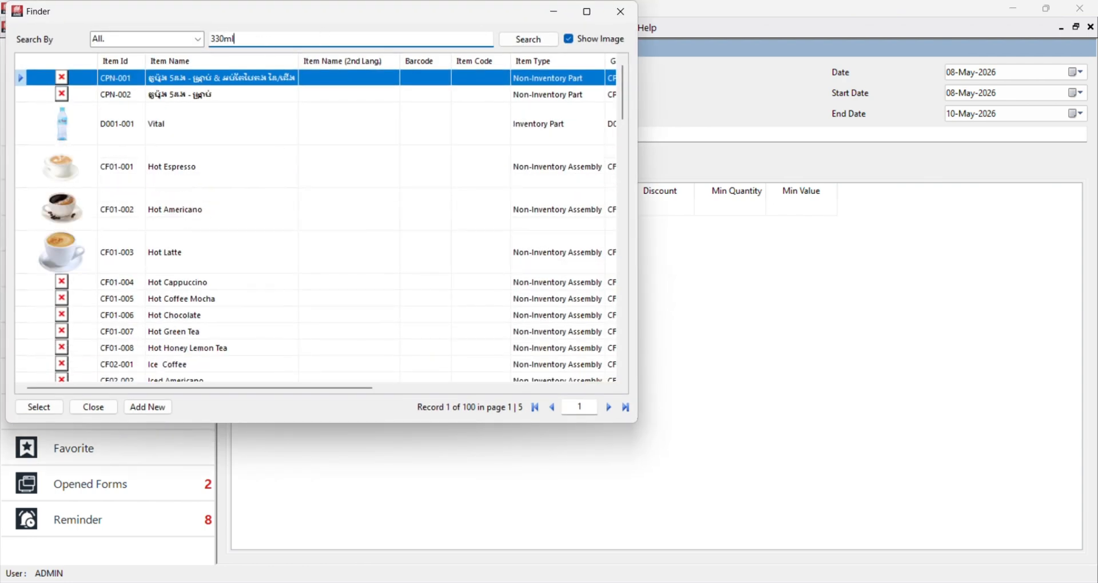
{"action": "key", "text": "Return"}
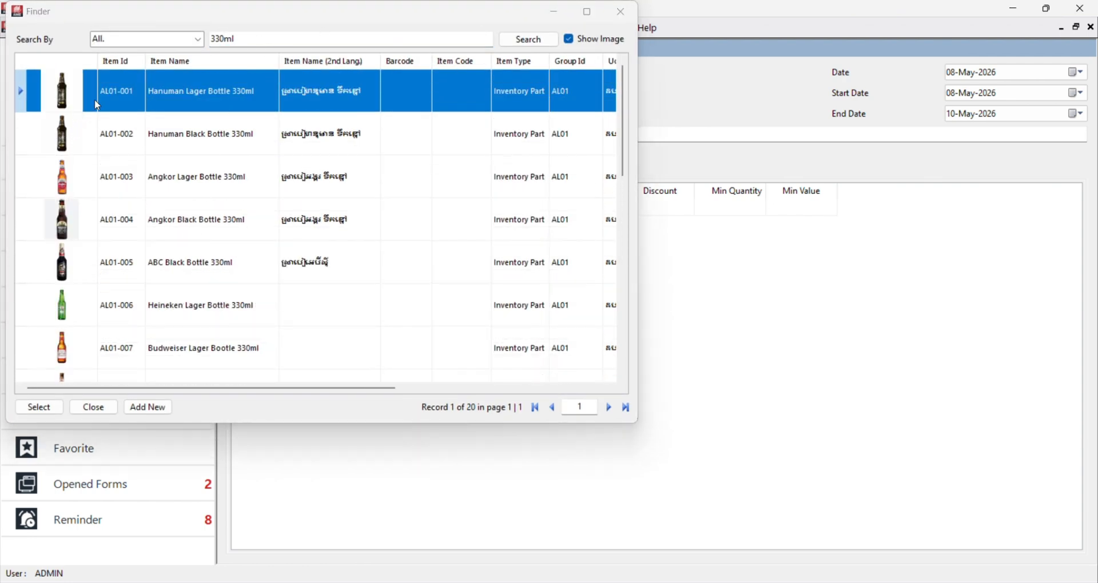
{"action": "double_click", "coordinate": [94, 99]}
Step: Search the items for 330ml and add Heineken Lager Bottle 330ml as the promotion's second item
{"action": "left_click", "coordinate": [281, 224]}
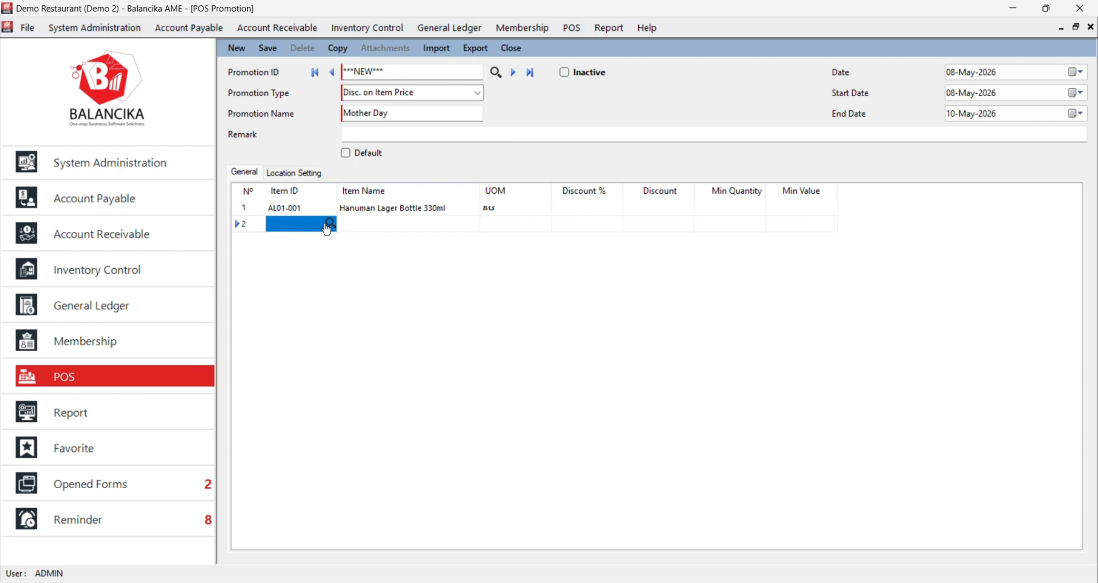
{"action": "left_click", "coordinate": [295, 42]}
{"action": "type", "text": "330ml"}
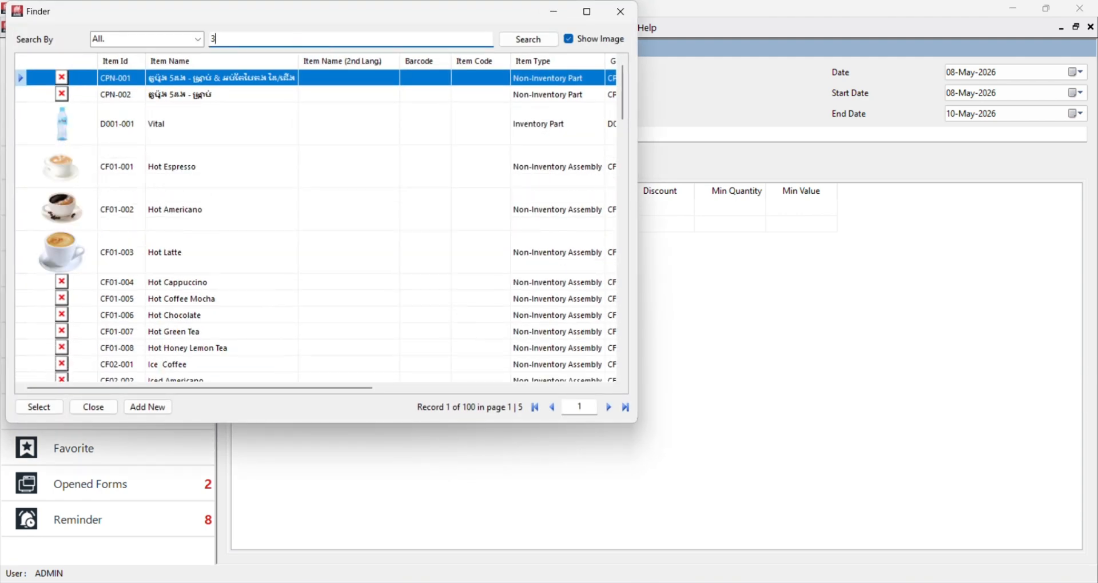
{"action": "key", "text": "Return"}
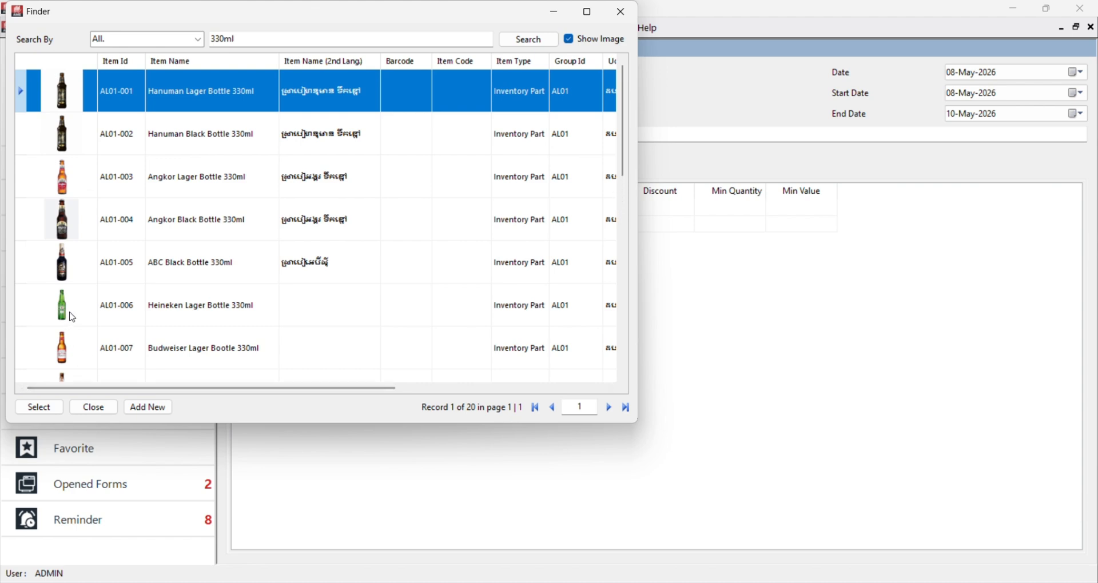
{"action": "double_click", "coordinate": [71, 316]}
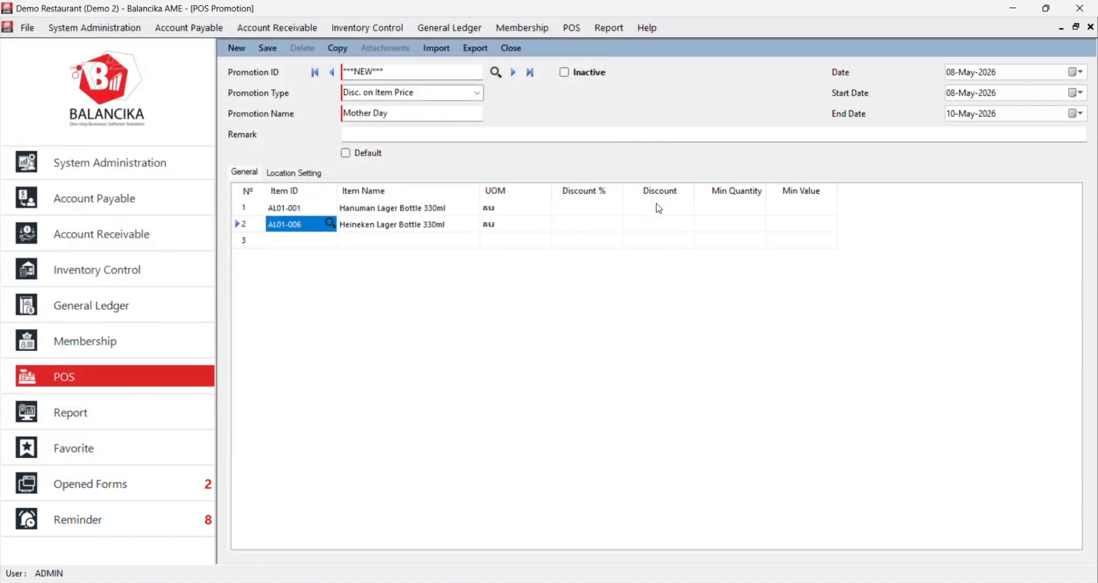
Step: Set the discount percentage to 10 for both the Hanuman and Heineken lager items
{"action": "left_click", "coordinate": [599, 209]}
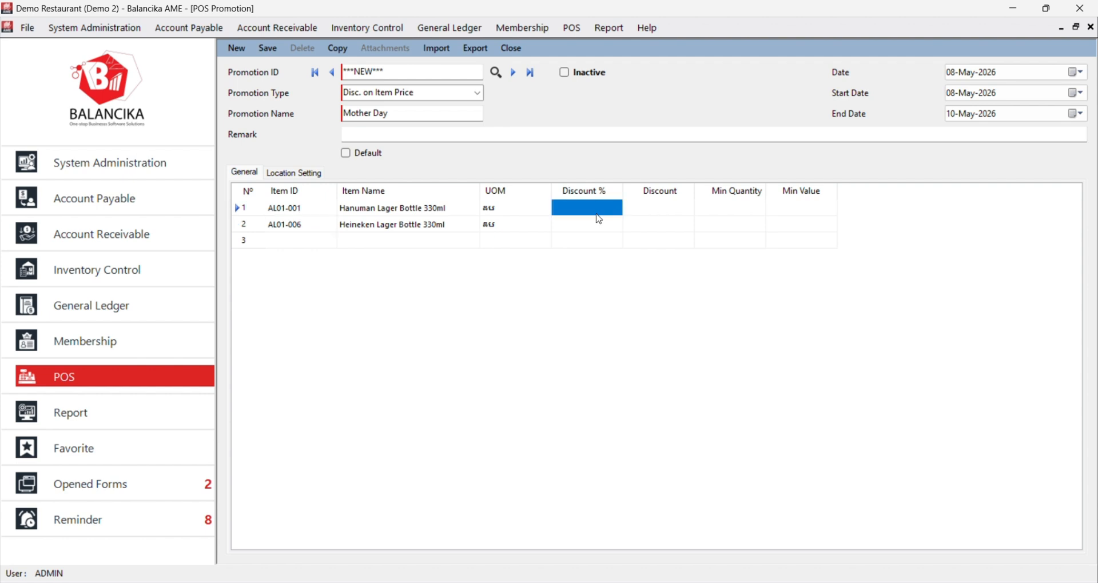
{"action": "type", "text": "10"}
{"action": "left_click", "coordinate": [598, 227]}
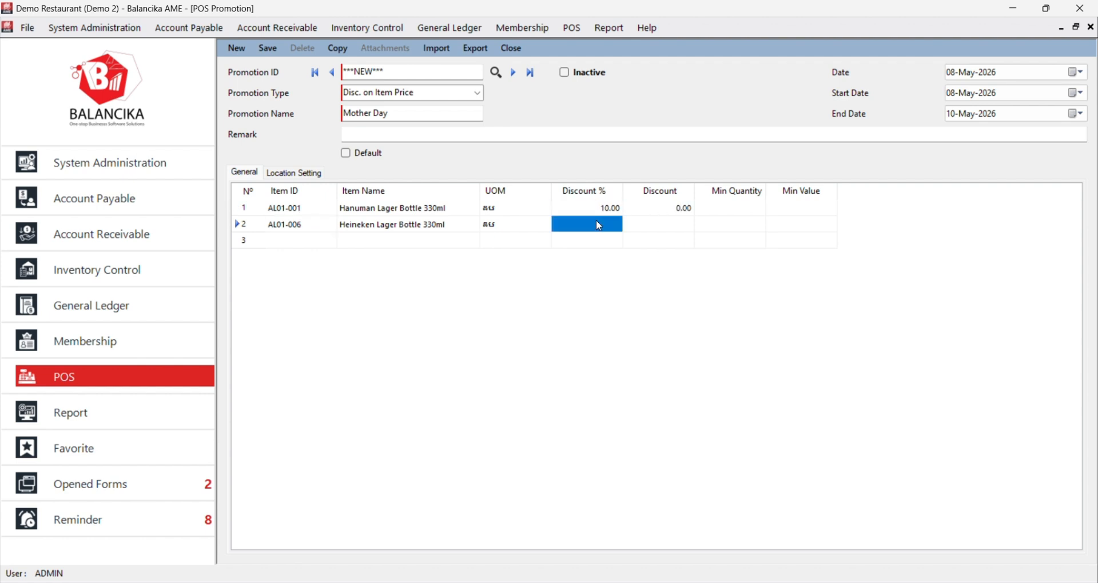
{"action": "type", "text": "10"}
Step: Set the minimum quantity to 1 for both the Hanuman and Heineken lager items
{"action": "left_click", "coordinate": [721, 225]}
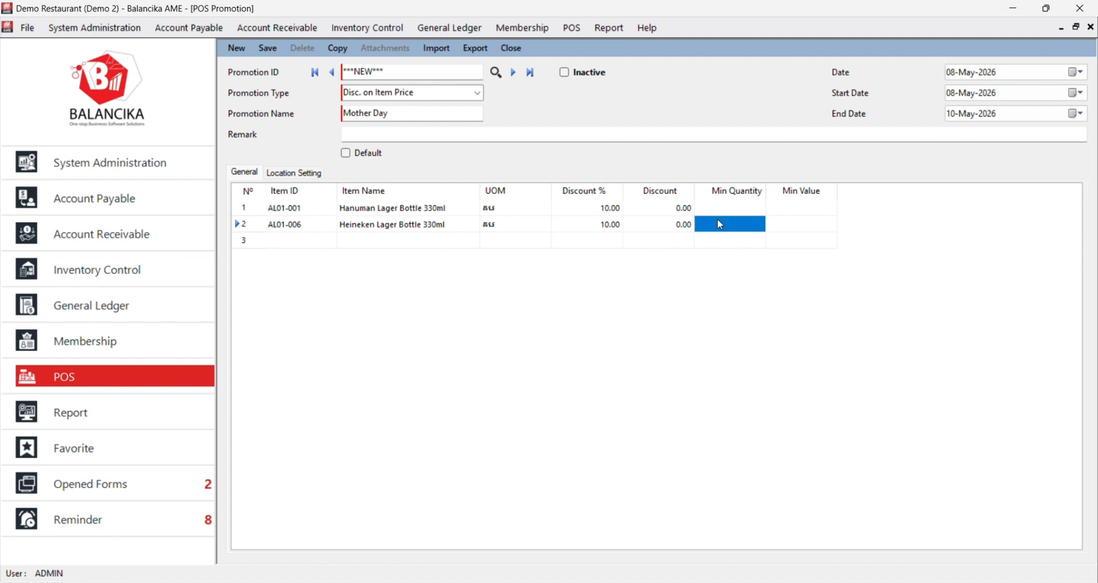
{"action": "left_click", "coordinate": [718, 213]}
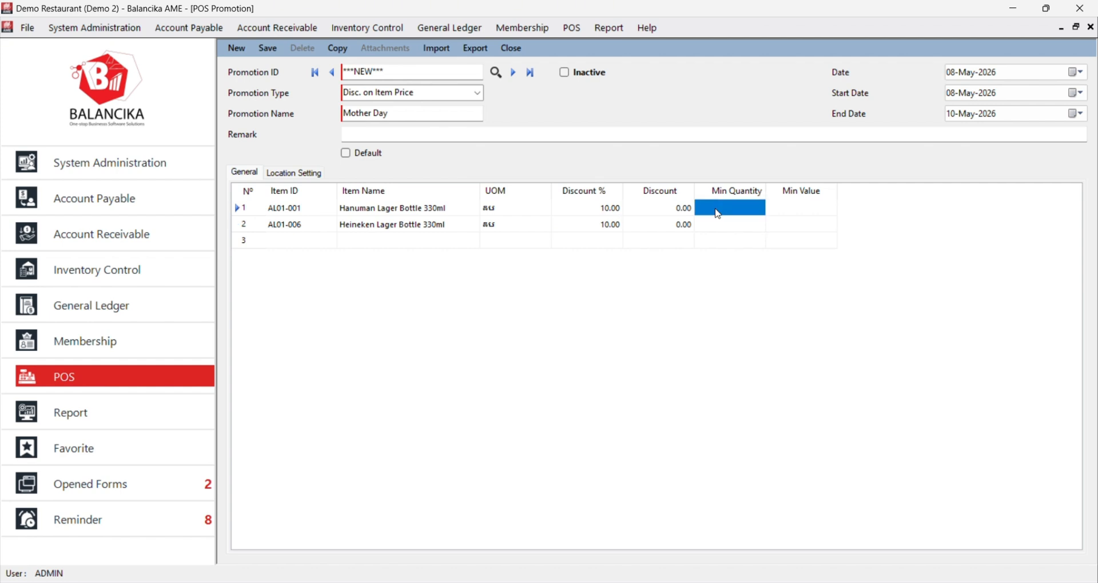
{"action": "type", "text": "1"}
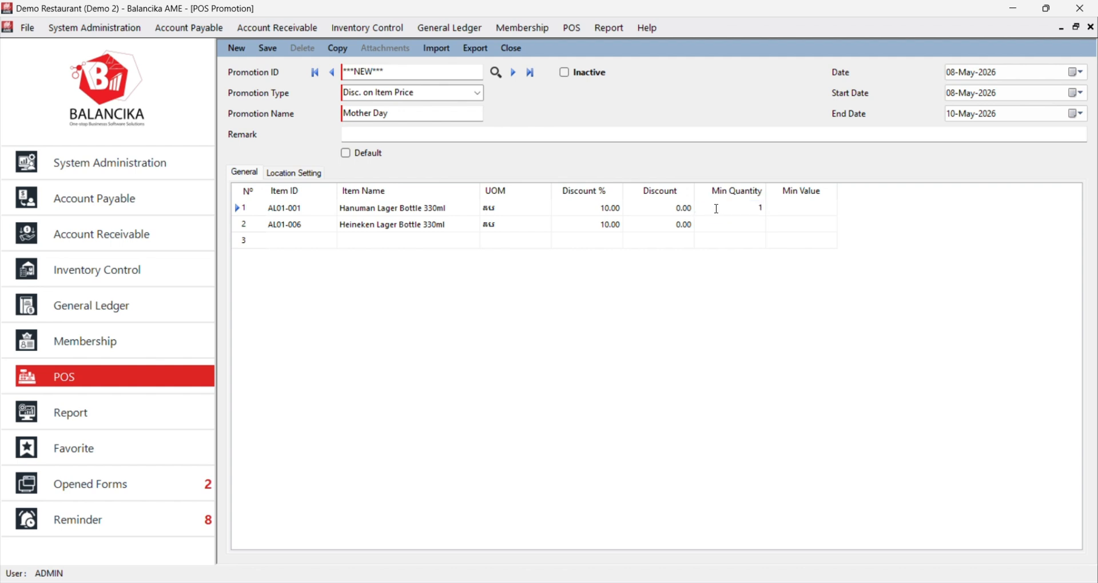
{"action": "left_click", "coordinate": [723, 224]}
{"action": "type", "text": "1"}
{"action": "left_click", "coordinate": [788, 224]}
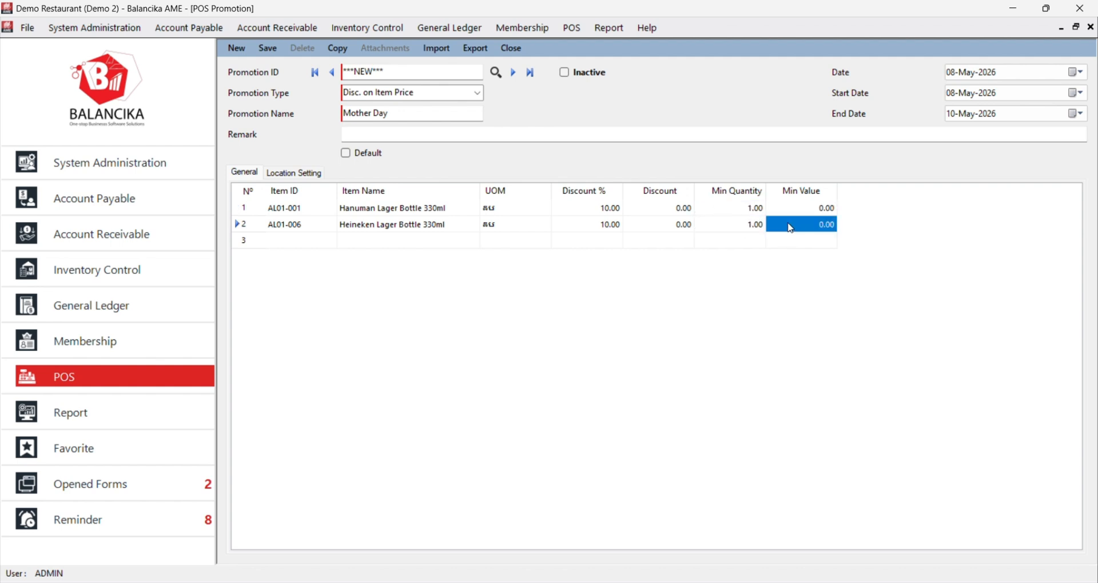
Step: Add the Club location (CL) to the Mother Day promotion's location settings and save the promotion
{"action": "left_click", "coordinate": [308, 177]}
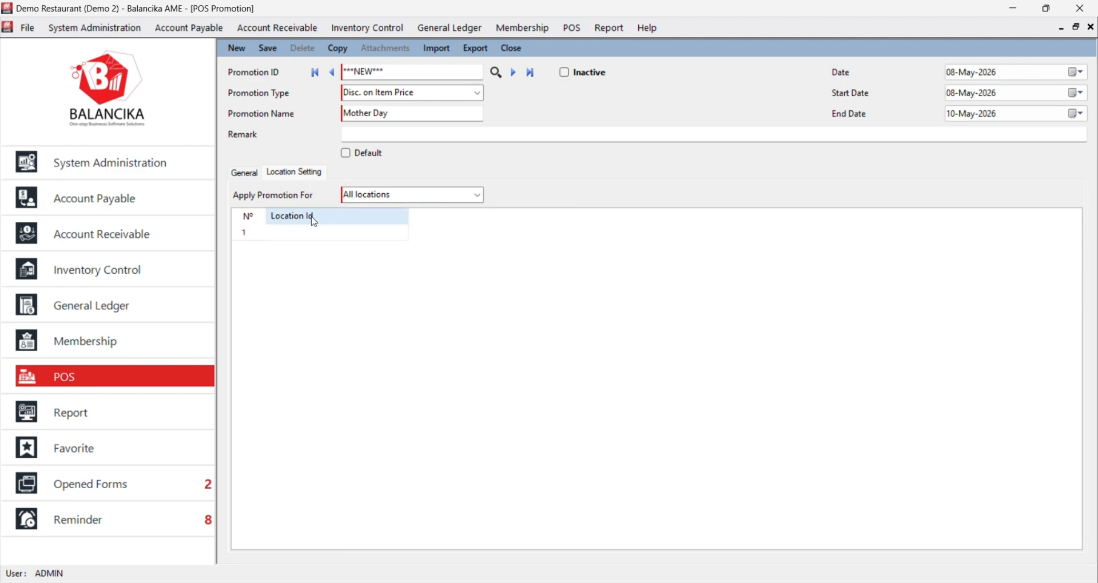
{"action": "left_click", "coordinate": [314, 237]}
{"action": "left_click", "coordinate": [403, 234]}
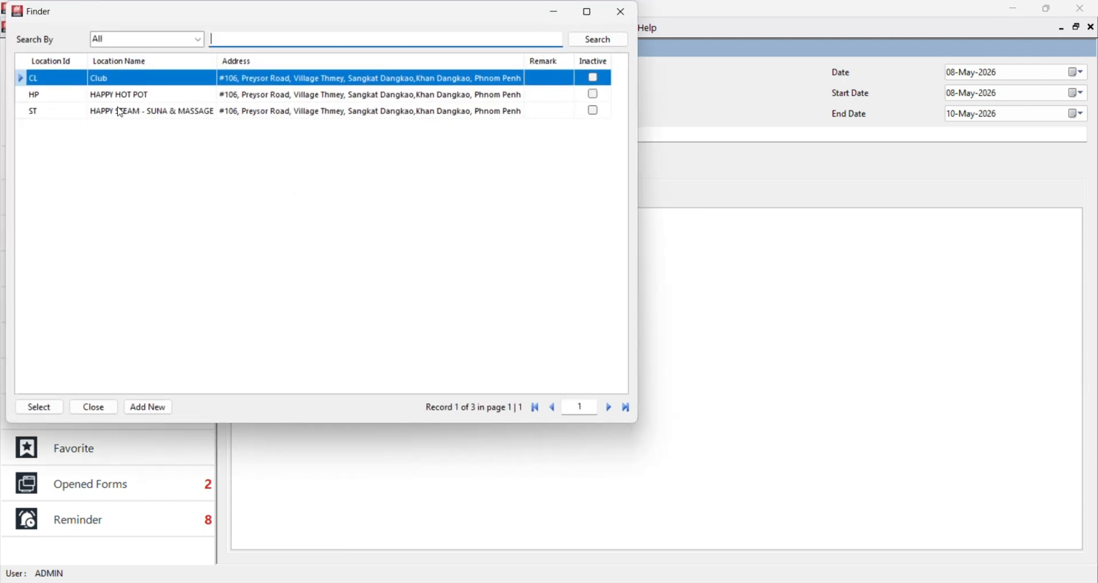
{"action": "double_click", "coordinate": [123, 71]}
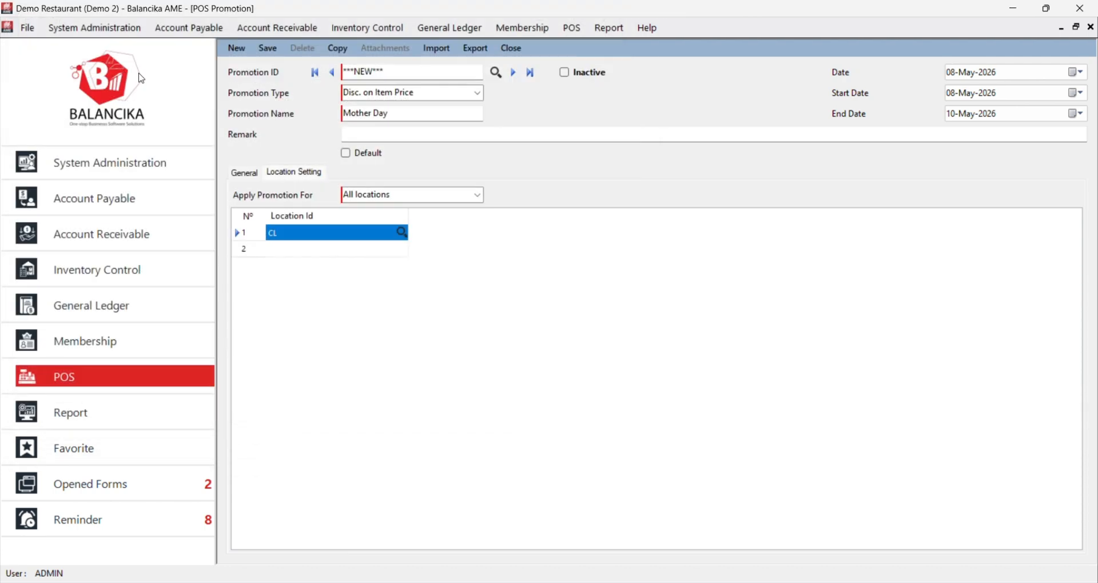
{"action": "left_click", "coordinate": [267, 48]}
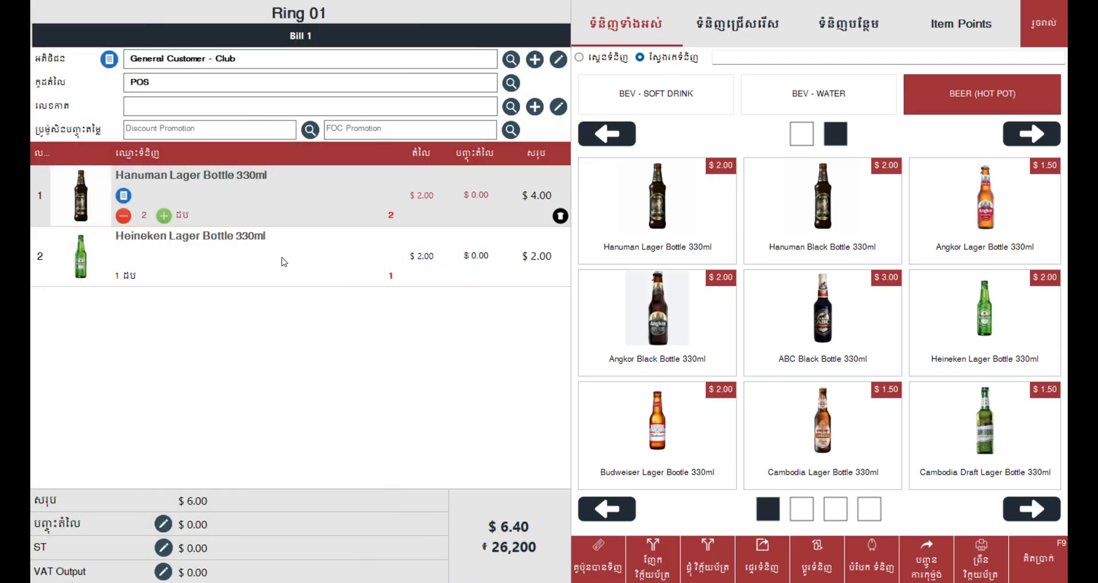
Step: Apply the Mother Day discount promotion to the Ring 01 bill and increase the Hanuman Lager Bottle quantity by one
{"action": "left_click", "coordinate": [310, 130]}
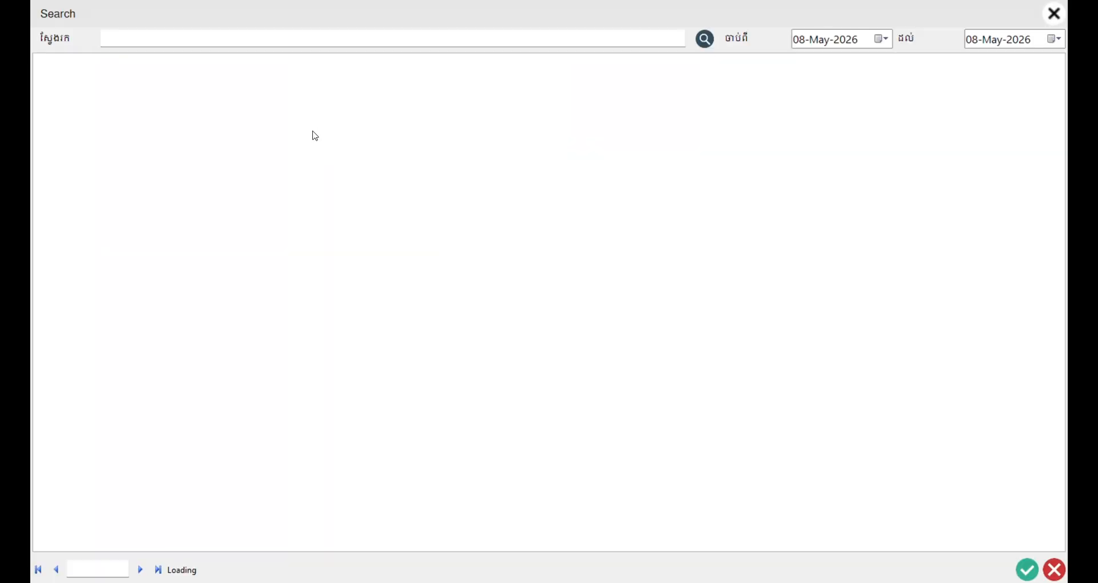
{"action": "double_click", "coordinate": [137, 135]}
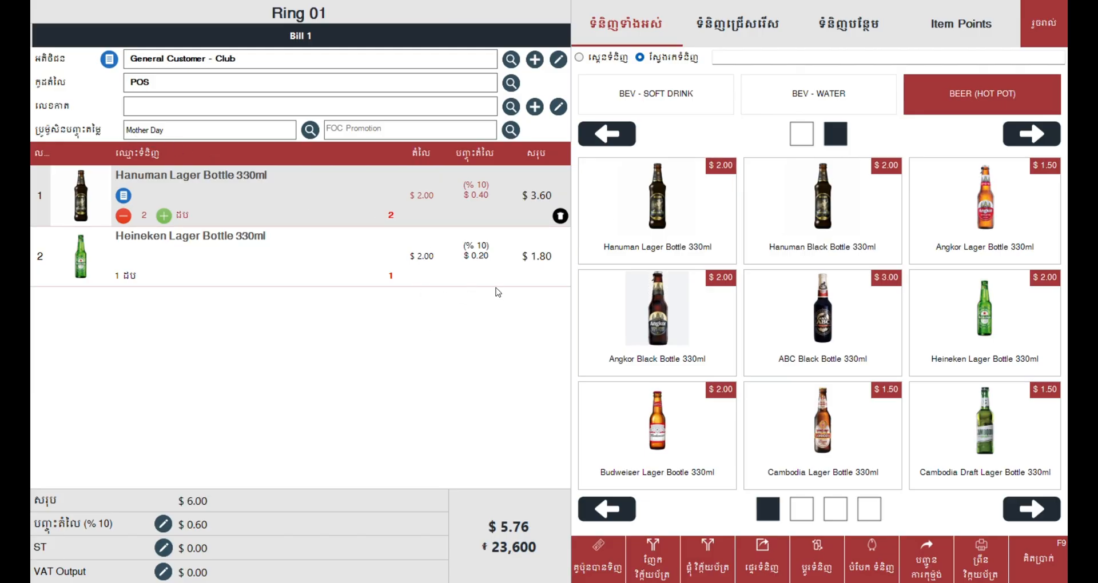
{"action": "left_click", "coordinate": [164, 216]}
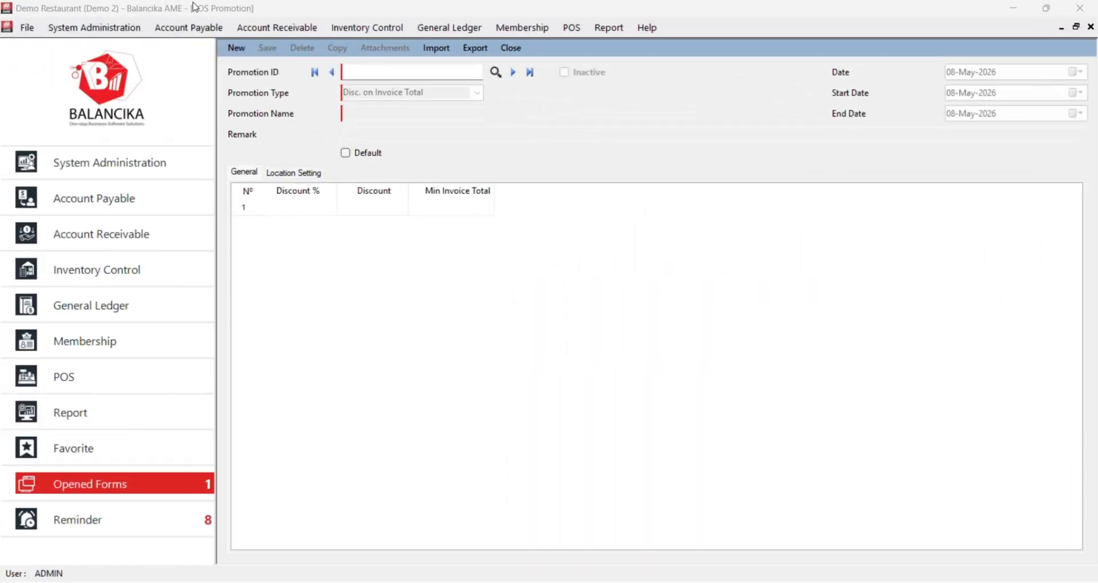
Step: Start a new POS promotion with the promotion type Buy X Free Y
{"action": "left_click", "coordinate": [237, 52]}
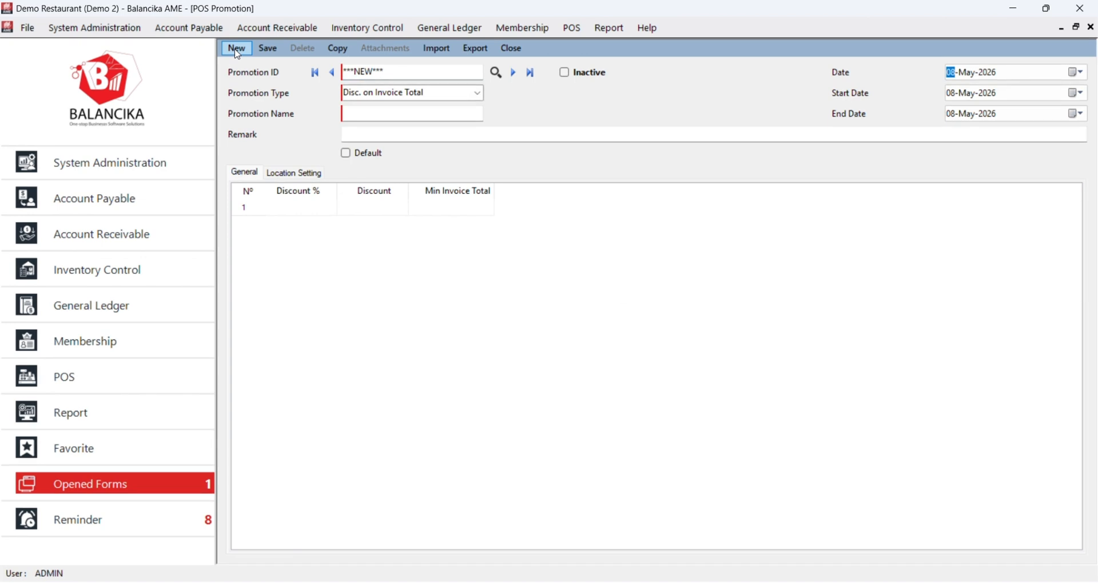
{"action": "left_click", "coordinate": [478, 92]}
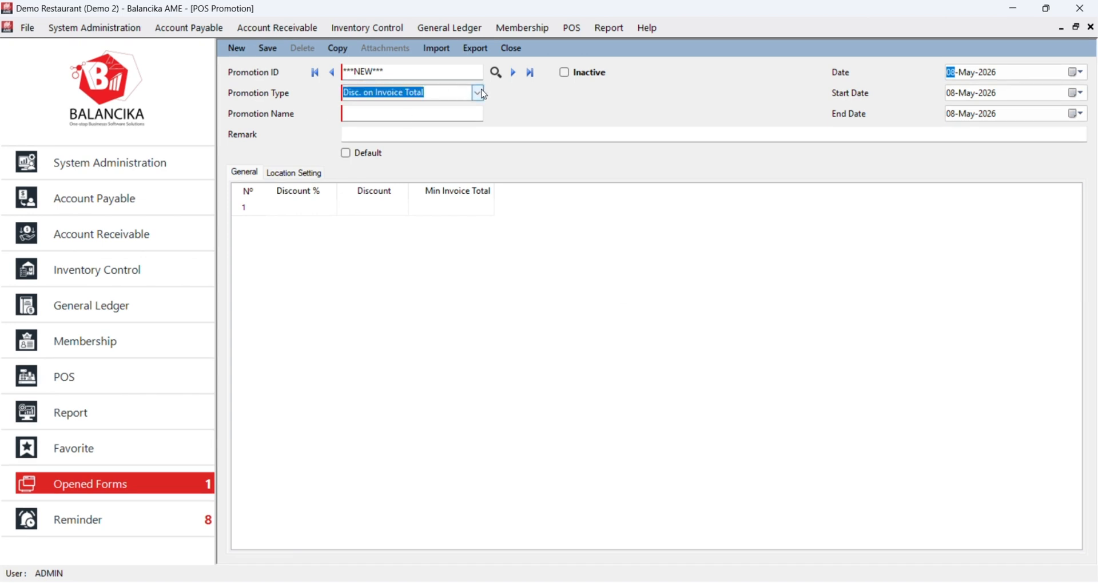
{"action": "left_click", "coordinate": [394, 131]}
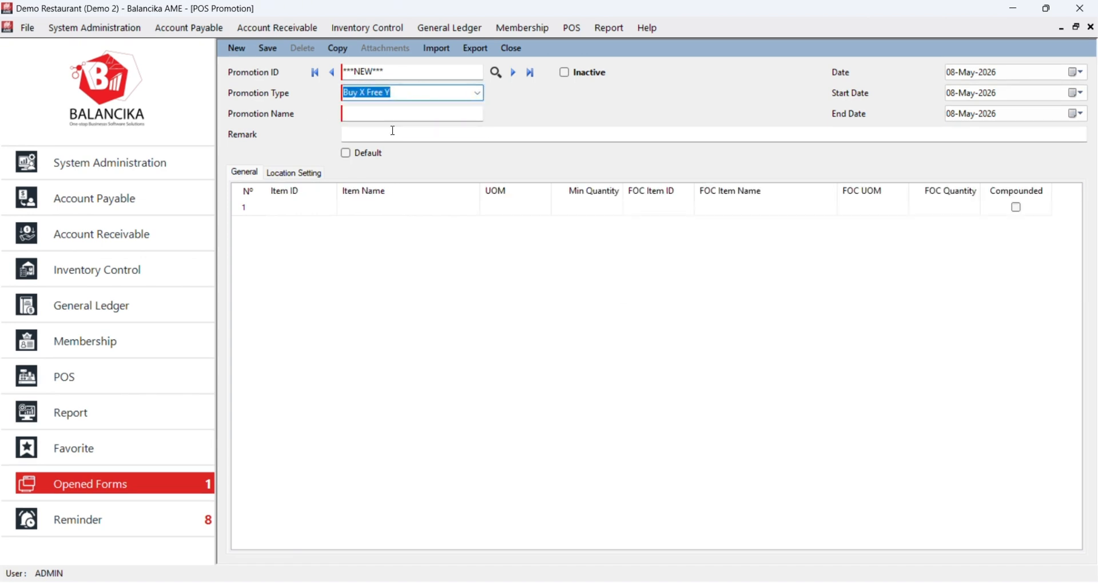
{"action": "left_click", "coordinate": [479, 94]}
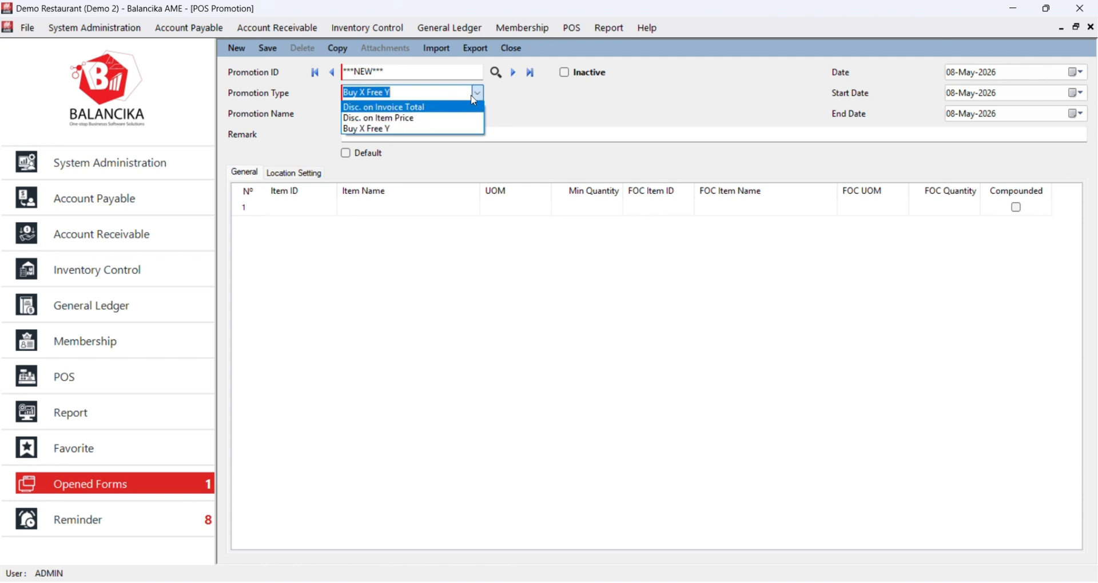
{"action": "left_click", "coordinate": [478, 95]}
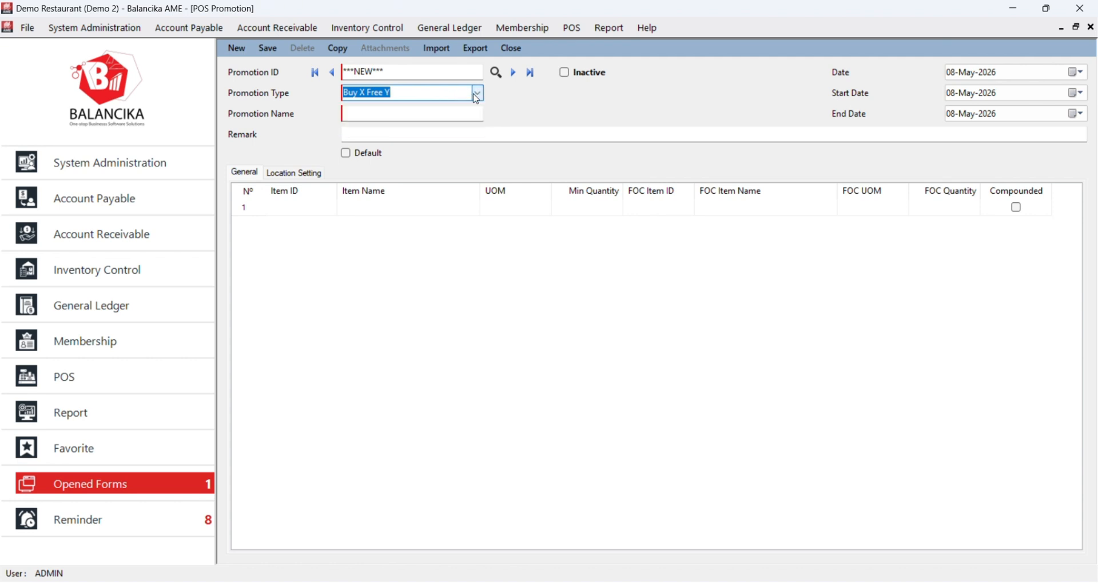
Step: Name the promotion Buy one Free one and set its end date to 17-May-2026
{"action": "left_click", "coordinate": [440, 117]}
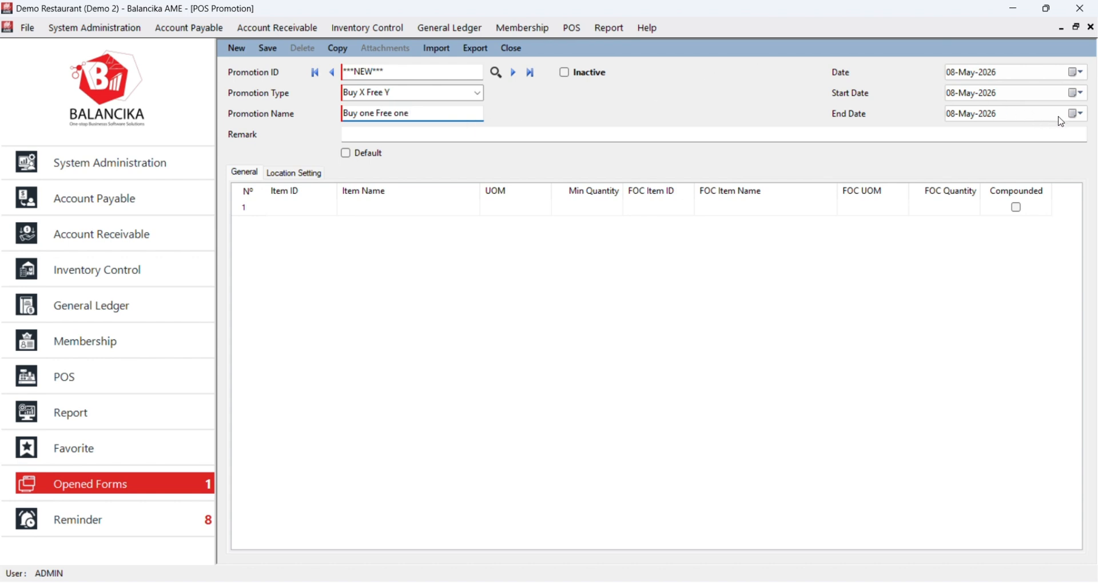
{"action": "left_click", "coordinate": [1077, 114]}
{"action": "left_click", "coordinate": [954, 195]}
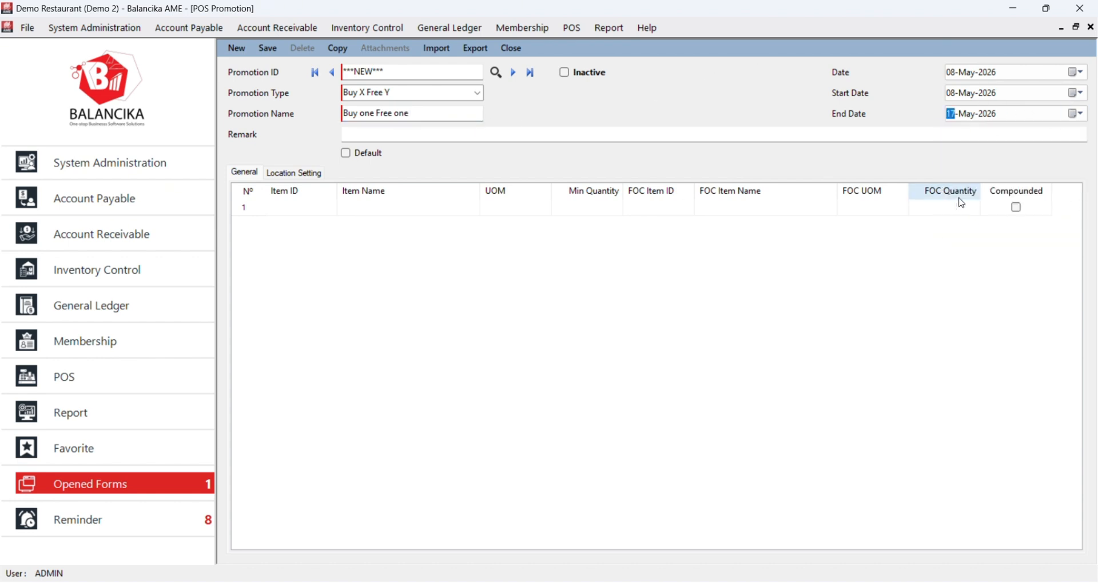
Step: Search the items for 330ml, add Heineken Lager Bottle 330ml as the item to buy, and set its minimum quantity to 1
{"action": "left_click", "coordinate": [273, 211]}
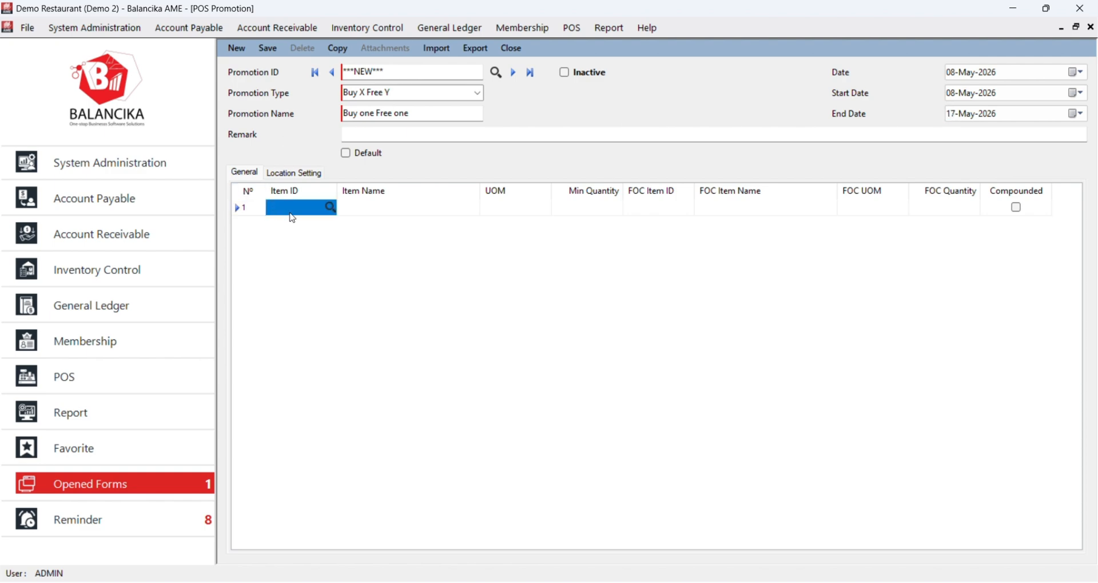
{"action": "left_click", "coordinate": [330, 210]}
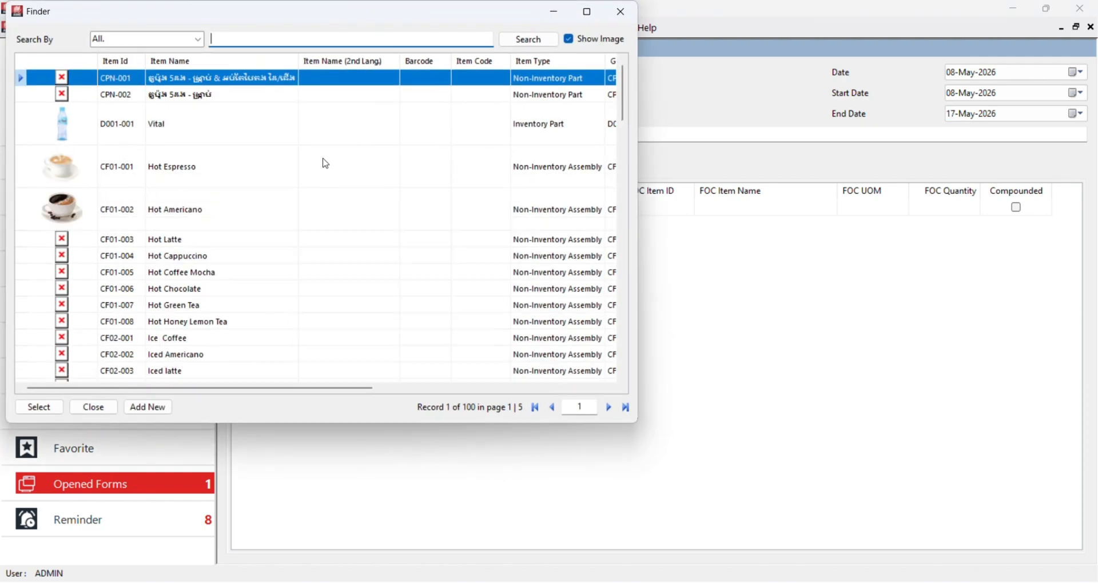
{"action": "type", "text": "330ml"}
{"action": "key", "text": "Return"}
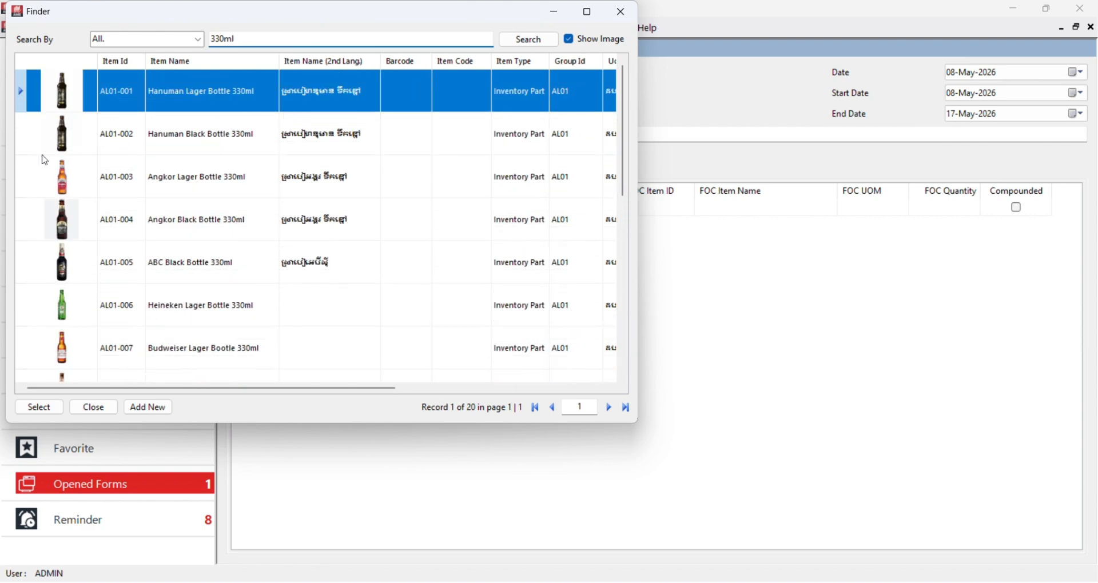
{"action": "double_click", "coordinate": [135, 312]}
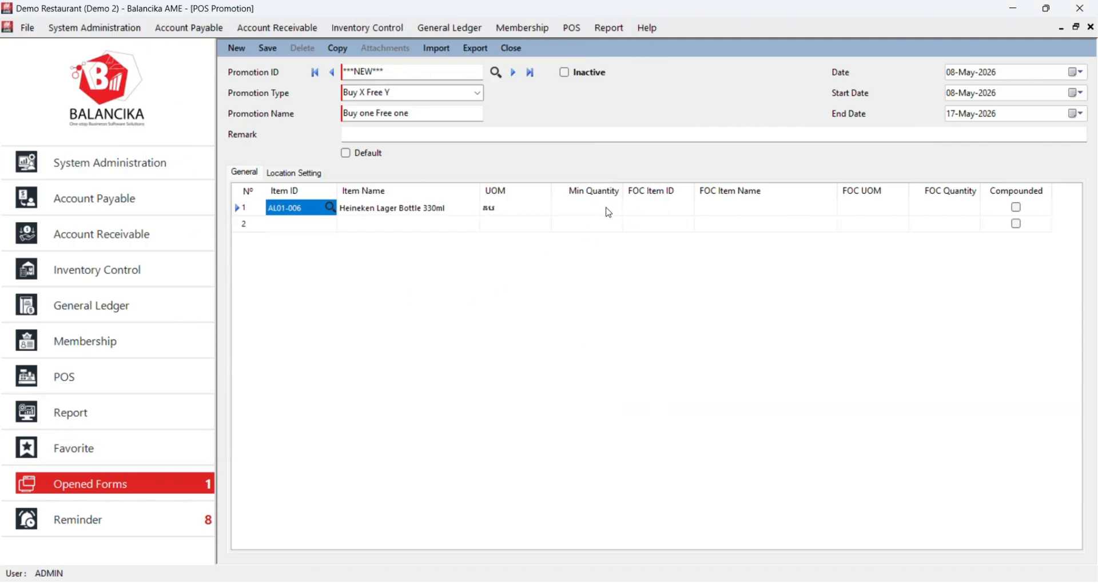
{"action": "left_click", "coordinate": [605, 209]}
Step: Search the items for 330ml, choose Hanuman Lager Bottle 330ml as the FOC item, and set the FOC quantity to 1
{"action": "left_click", "coordinate": [654, 216]}
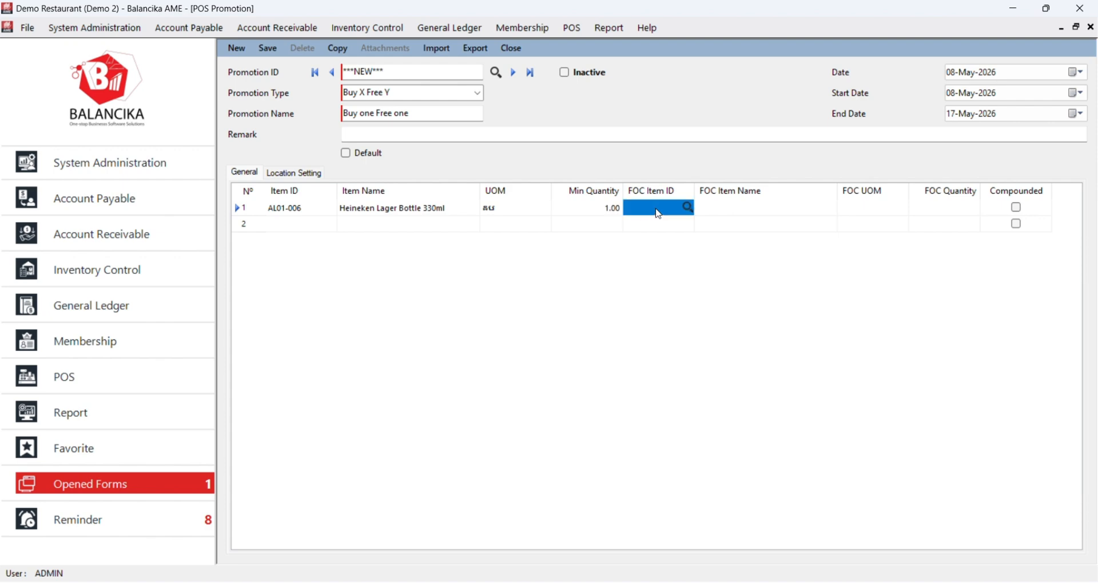
{"action": "left_click", "coordinate": [692, 210]}
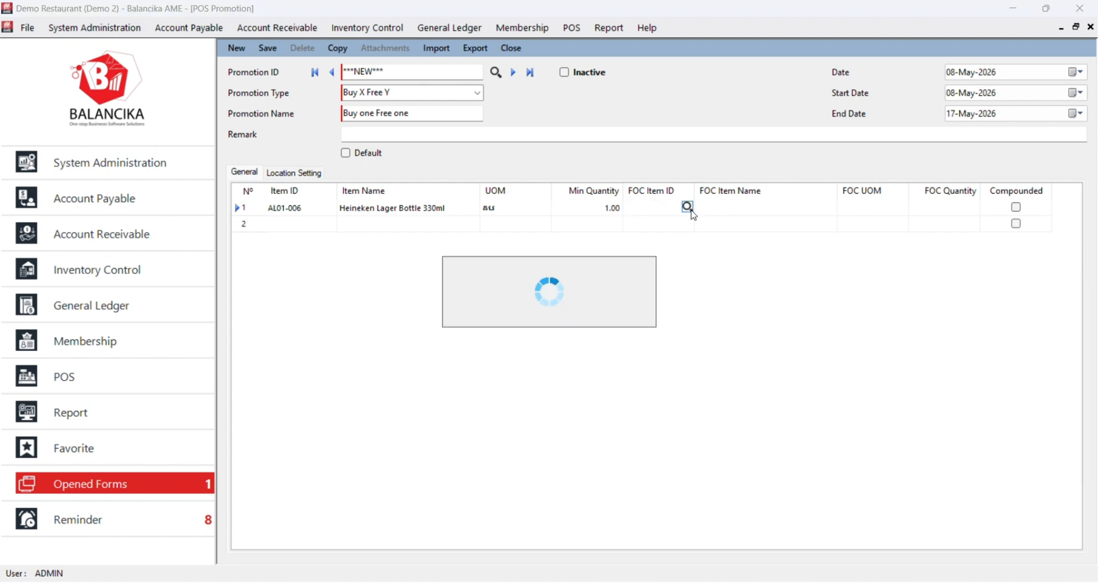
{"action": "type", "text": "330ml"}
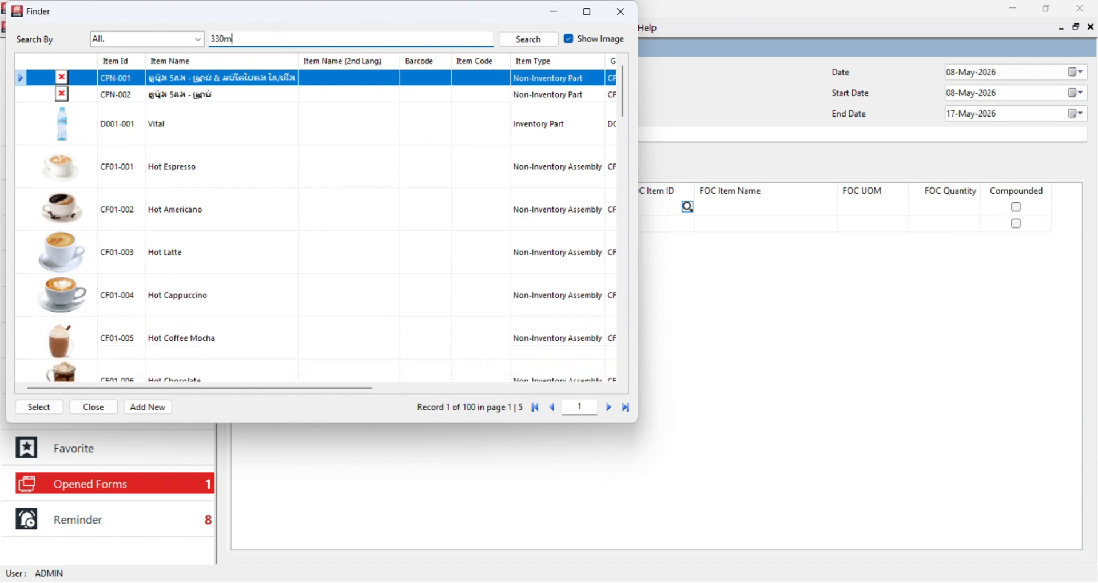
{"action": "key", "text": "Return"}
{"action": "double_click", "coordinate": [127, 99]}
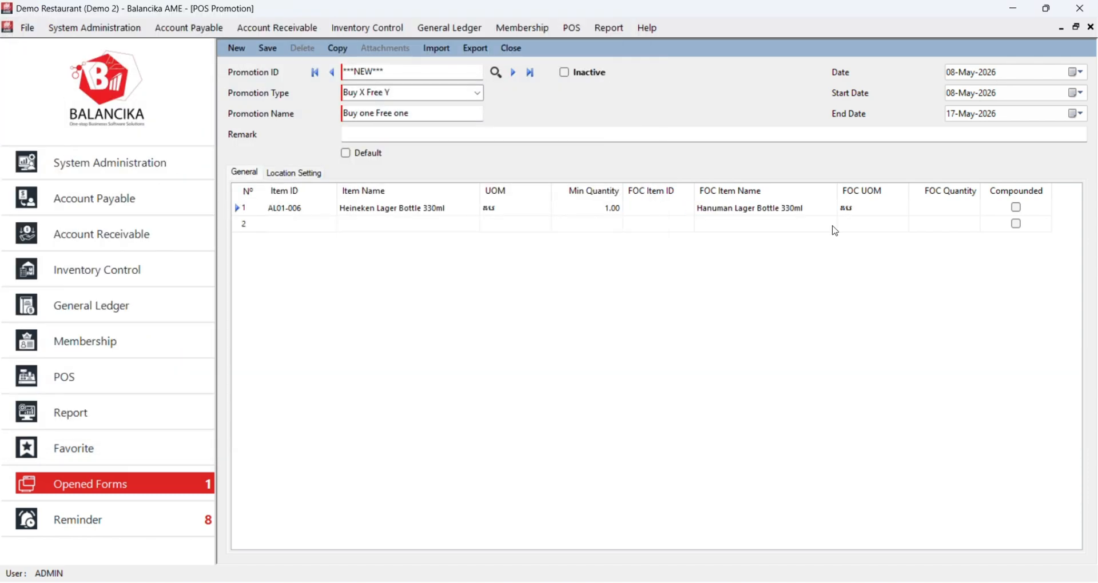
{"action": "left_click", "coordinate": [927, 209]}
{"action": "type", "text": "1"}
Step: Add the Club location (CL) to the Buy one Free one promotion, then save and close the promotion form
{"action": "left_click", "coordinate": [308, 171]}
{"action": "left_click", "coordinate": [400, 234]}
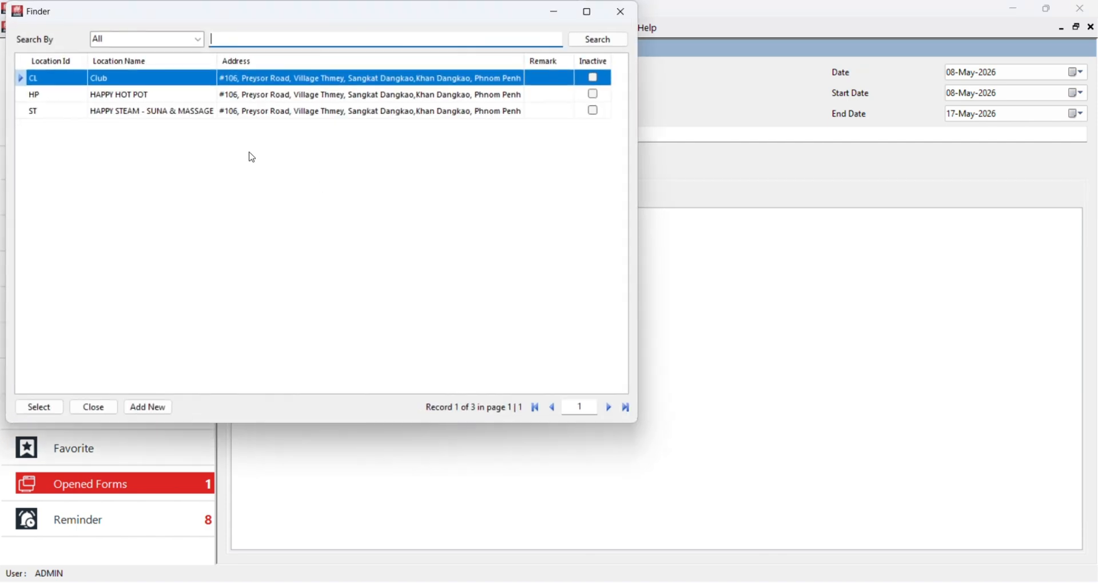
{"action": "double_click", "coordinate": [87, 78]}
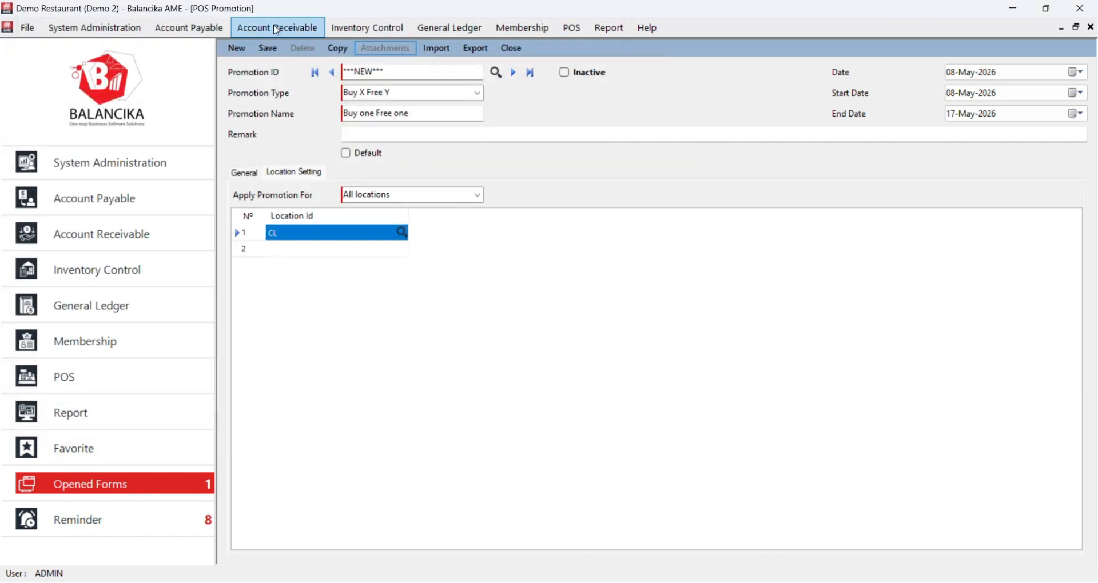
{"action": "left_click", "coordinate": [269, 48]}
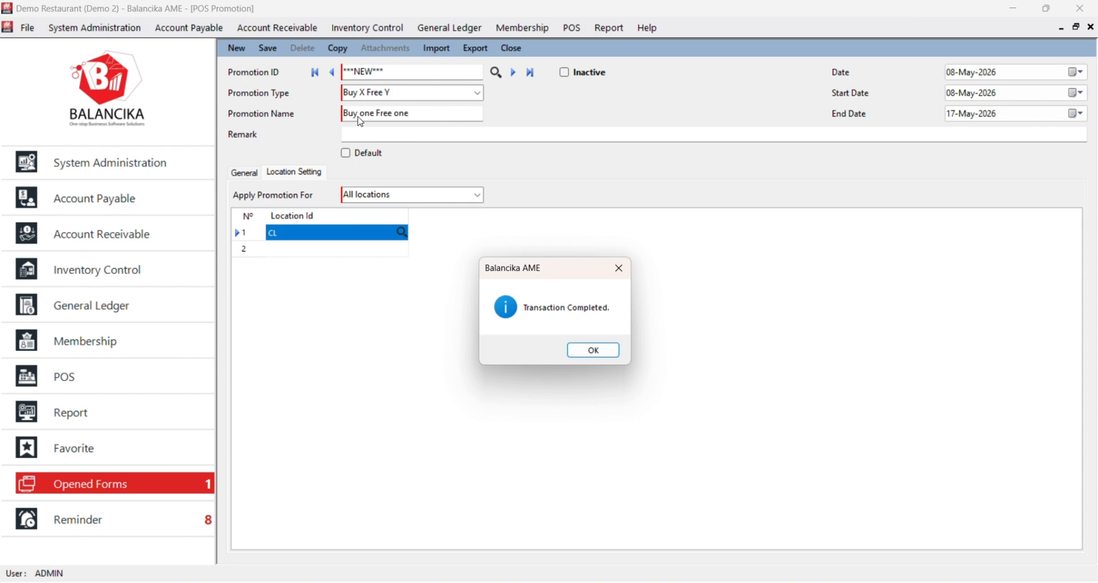
{"action": "left_click", "coordinate": [594, 353]}
{"action": "left_click", "coordinate": [1092, 29]}
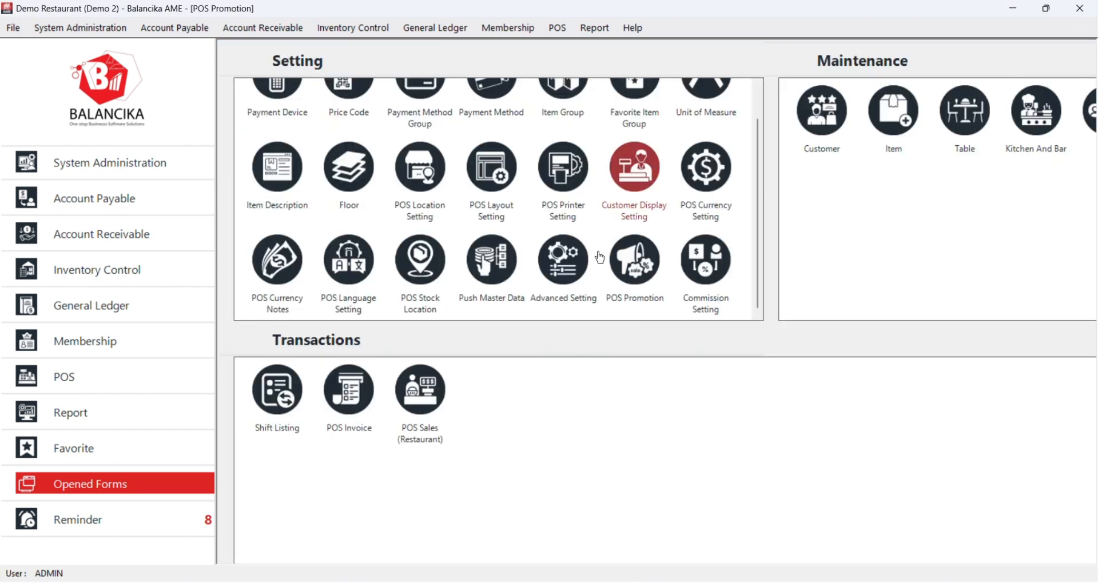
Step: On the Ring 02 restaurant sales bill, add one Heineken Lager Bottle 330ml and apply the Buy one Free one FOC promotion
{"action": "left_click", "coordinate": [426, 397]}
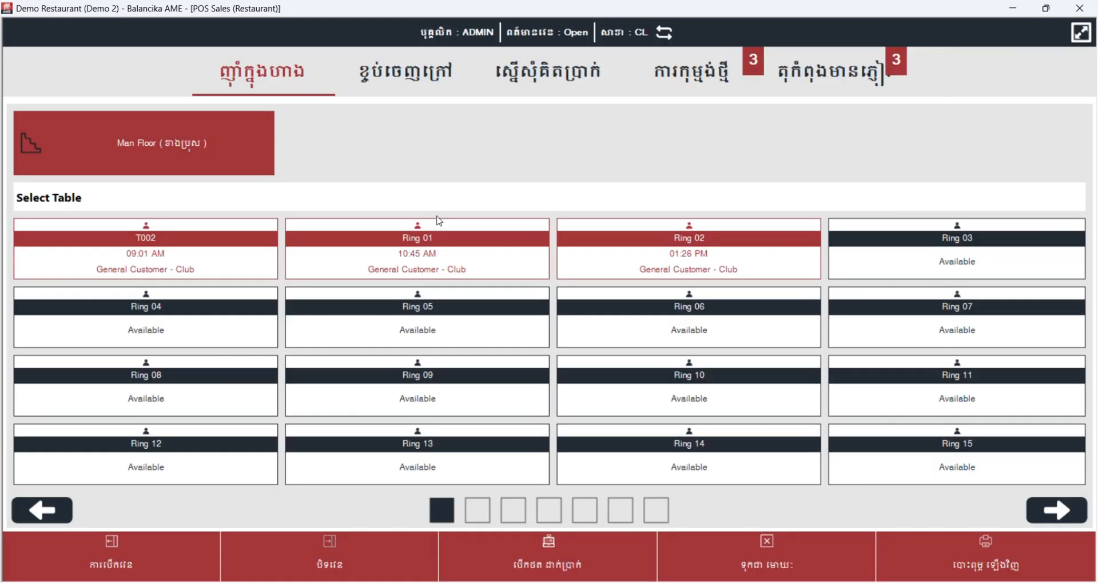
{"action": "left_click", "coordinate": [438, 222]}
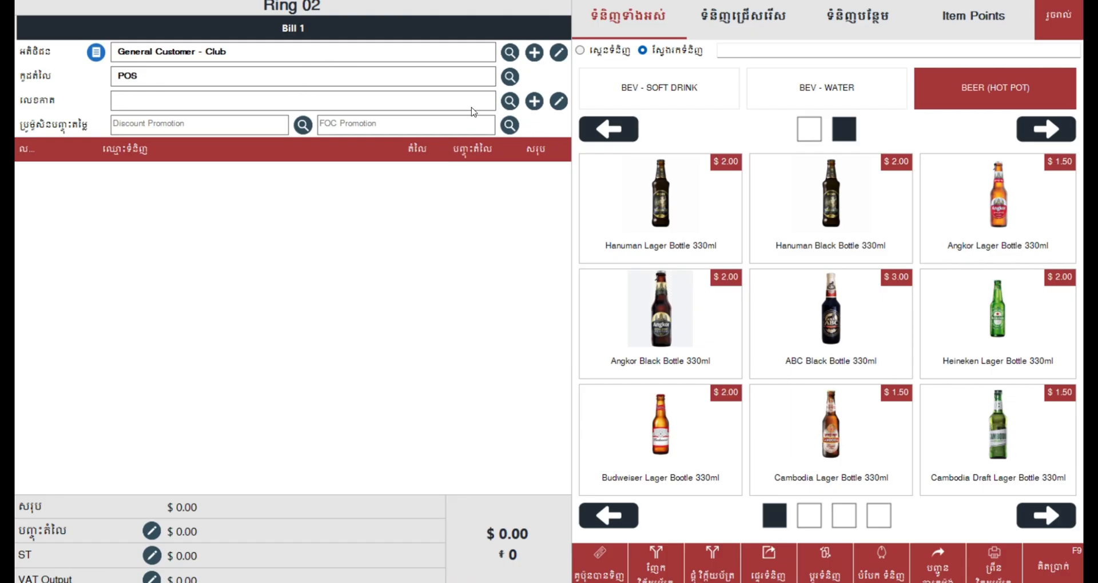
{"action": "left_click", "coordinate": [971, 321]}
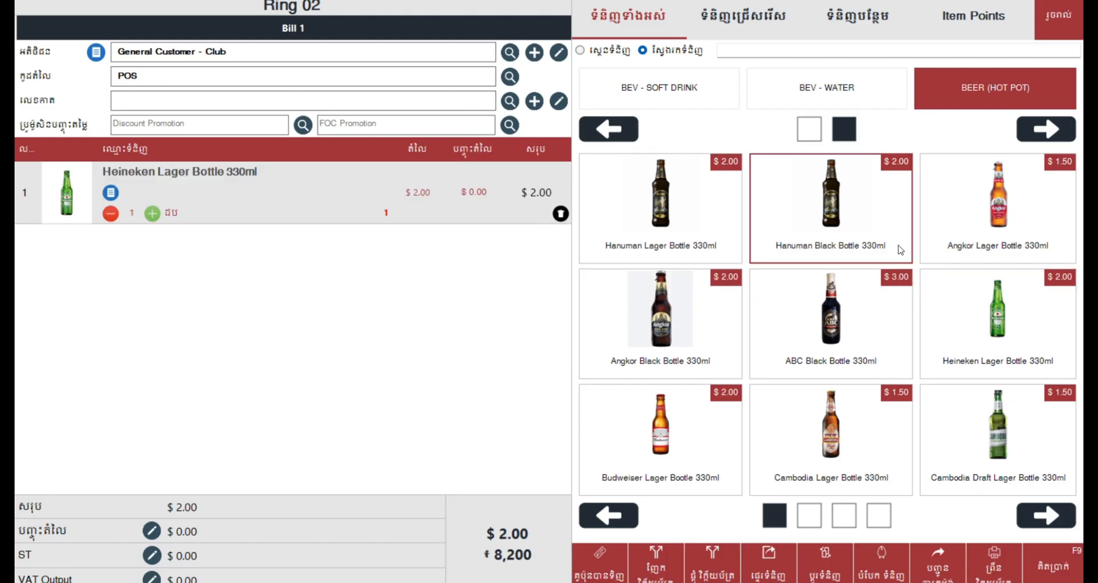
{"action": "left_click", "coordinate": [508, 128]}
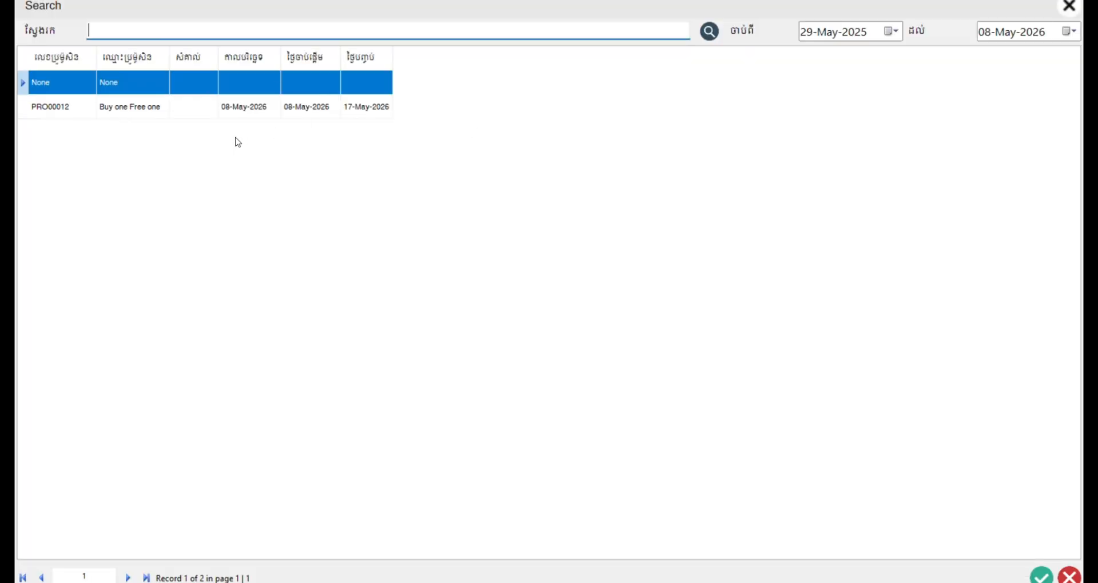
{"action": "double_click", "coordinate": [123, 106]}
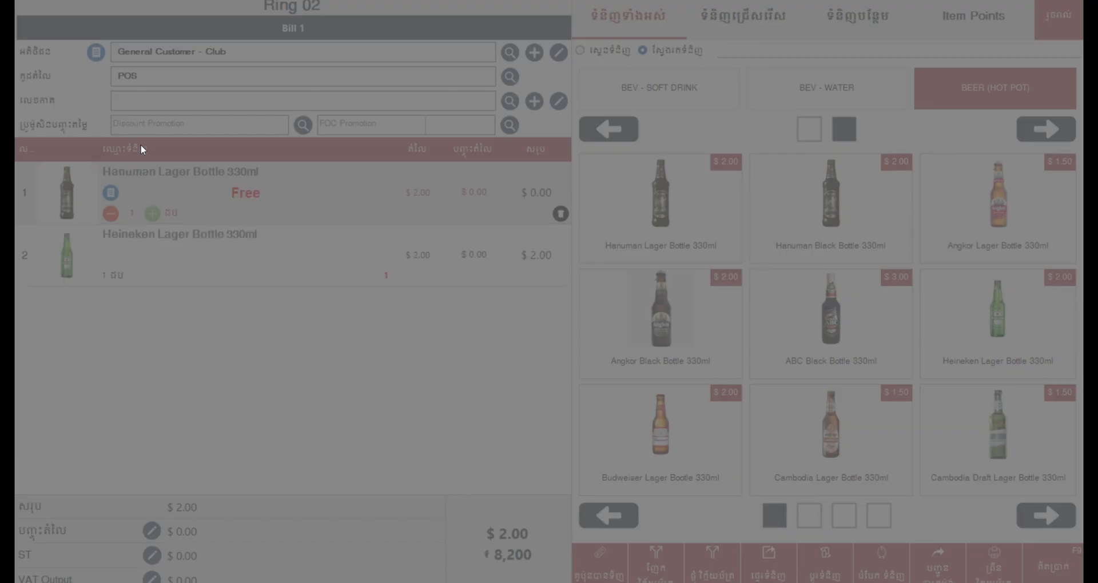